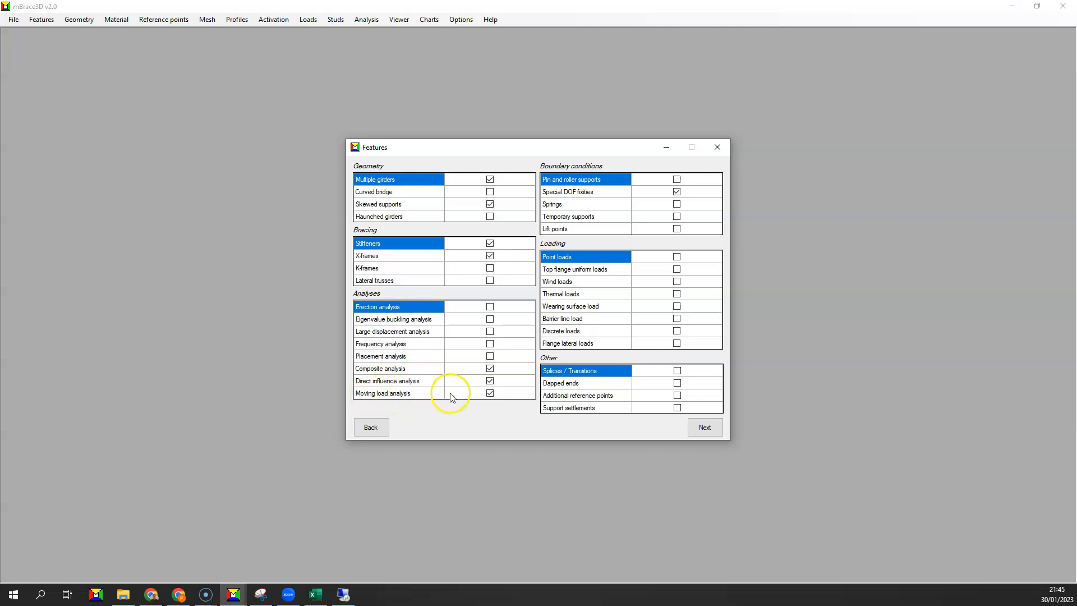
# Examine the four-girder bridge model image in Snipping Tool and return to the Features dialog in mBrace3D.
pyautogui.click(262, 595)
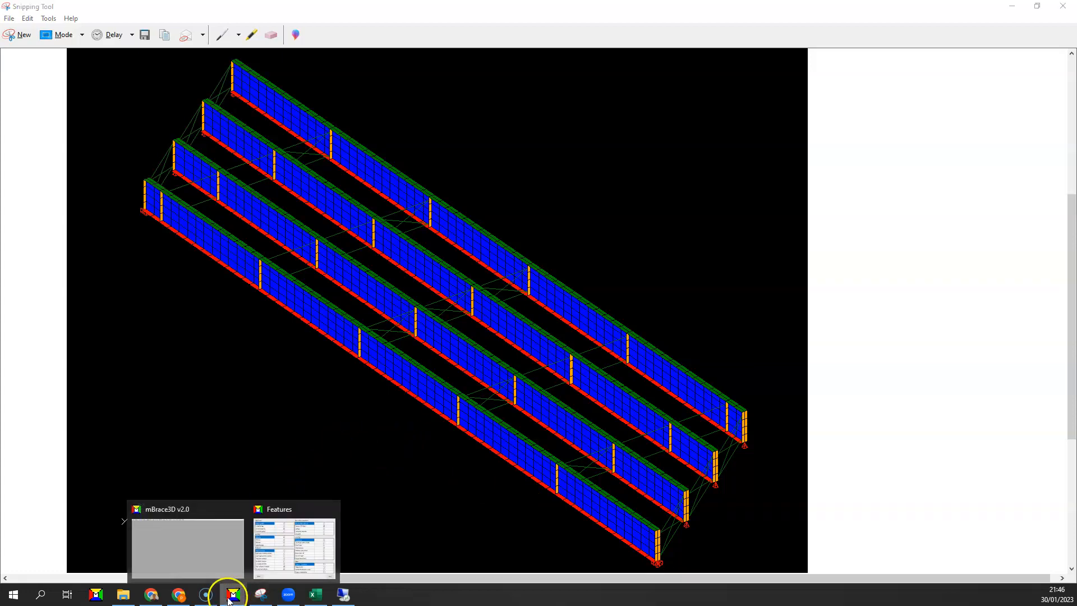
pyautogui.click(213, 572)
pyautogui.moveTo(232, 596)
pyautogui.click(282, 555)
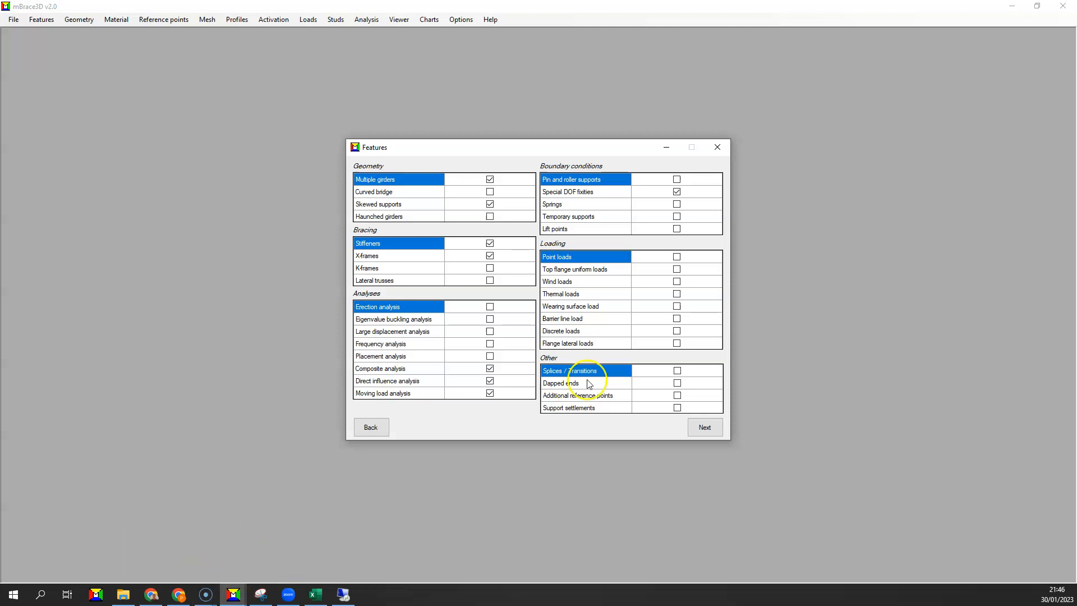
# Accept the bridge features, the skewed first support line and the girder lengths, continuing to the deck settings.
pyautogui.click(693, 433)
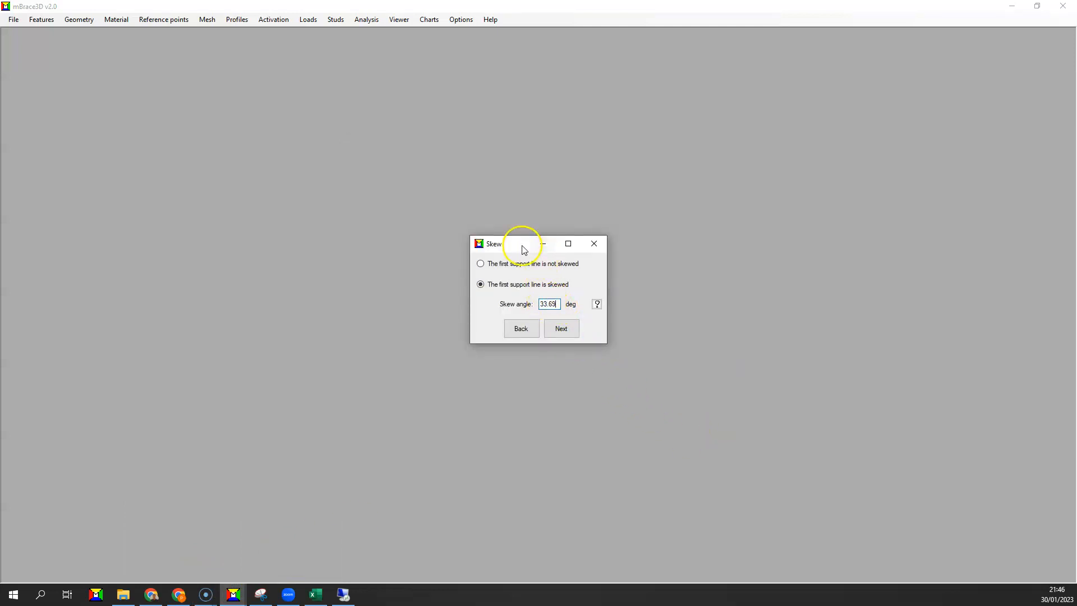
pyautogui.click(562, 330)
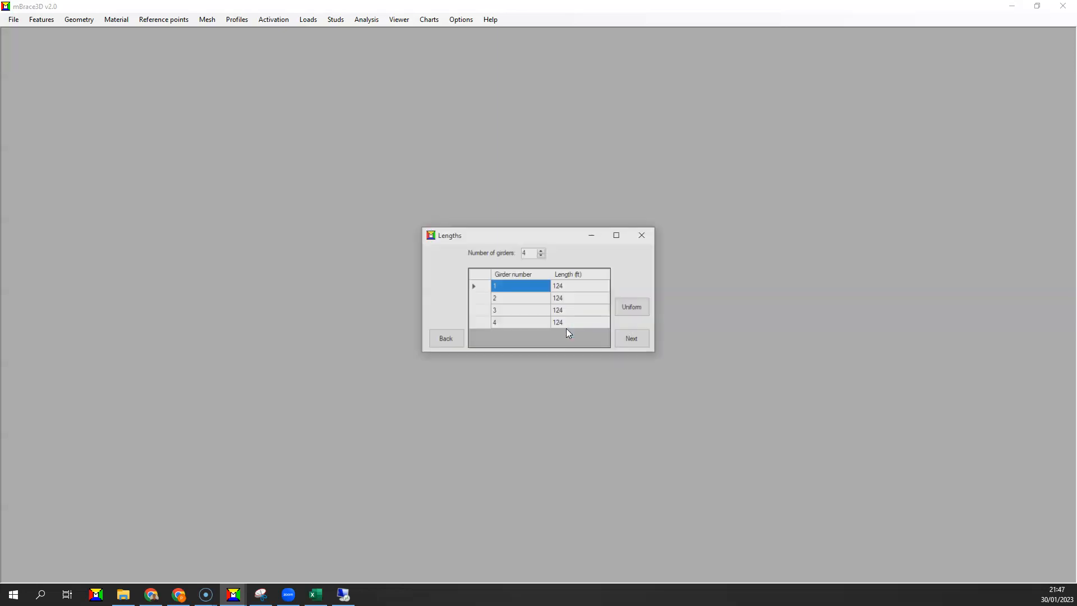
pyautogui.click(629, 339)
pyautogui.click(629, 340)
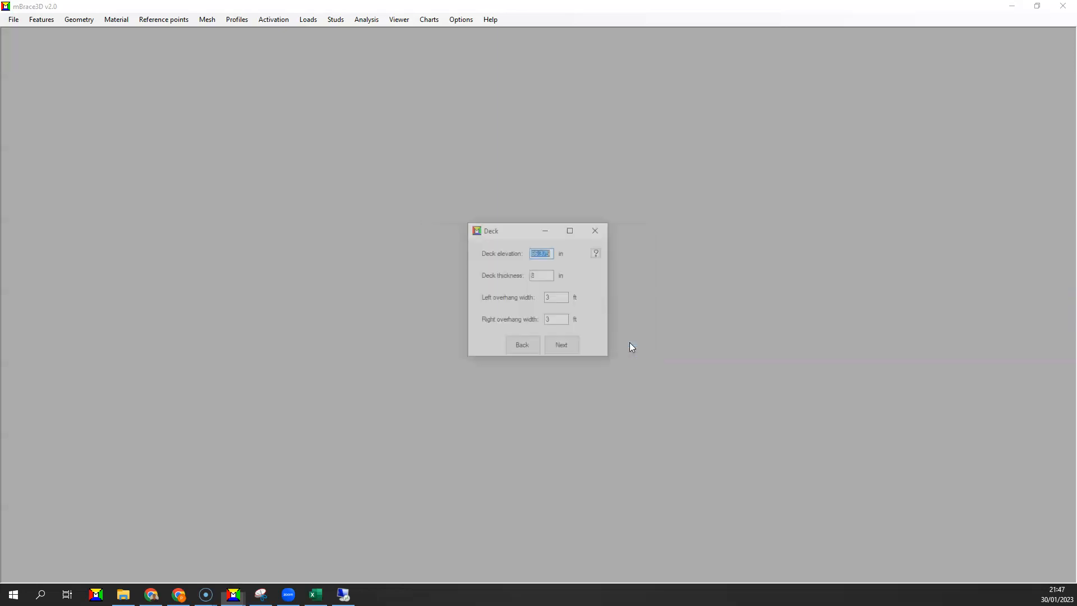
# Consult the help diagram for deck elevation and overhang widths, and accept the deck and material properties.
pyautogui.click(598, 253)
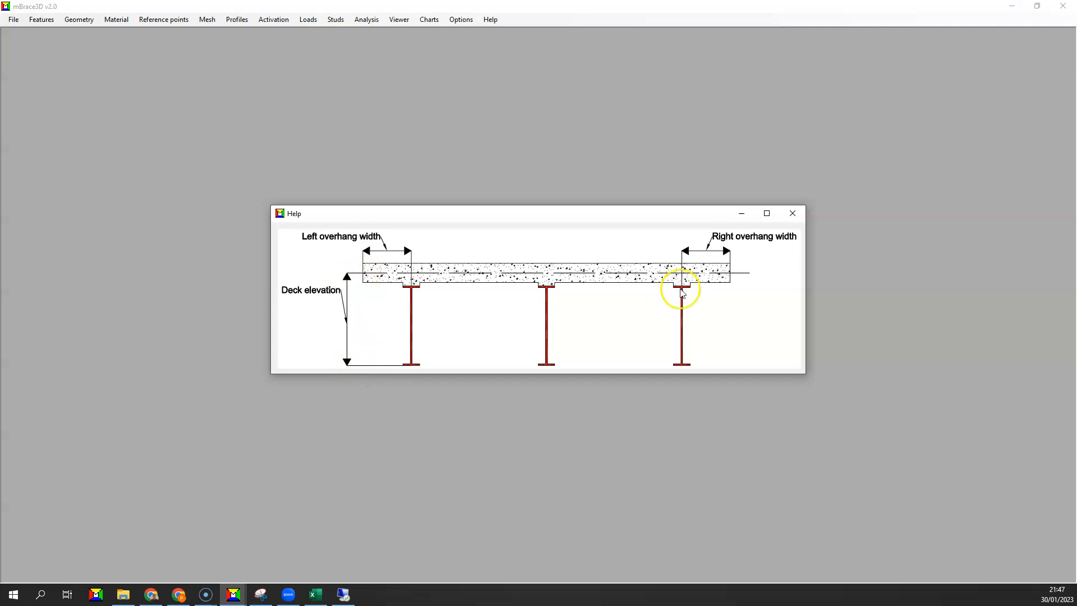
pyautogui.click(792, 214)
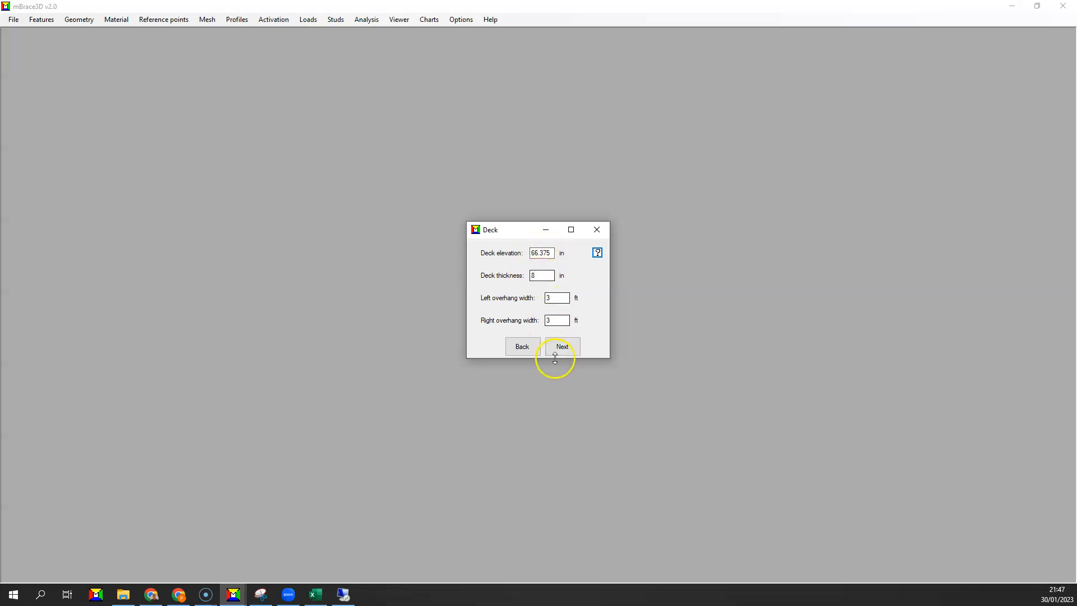
pyautogui.click(562, 347)
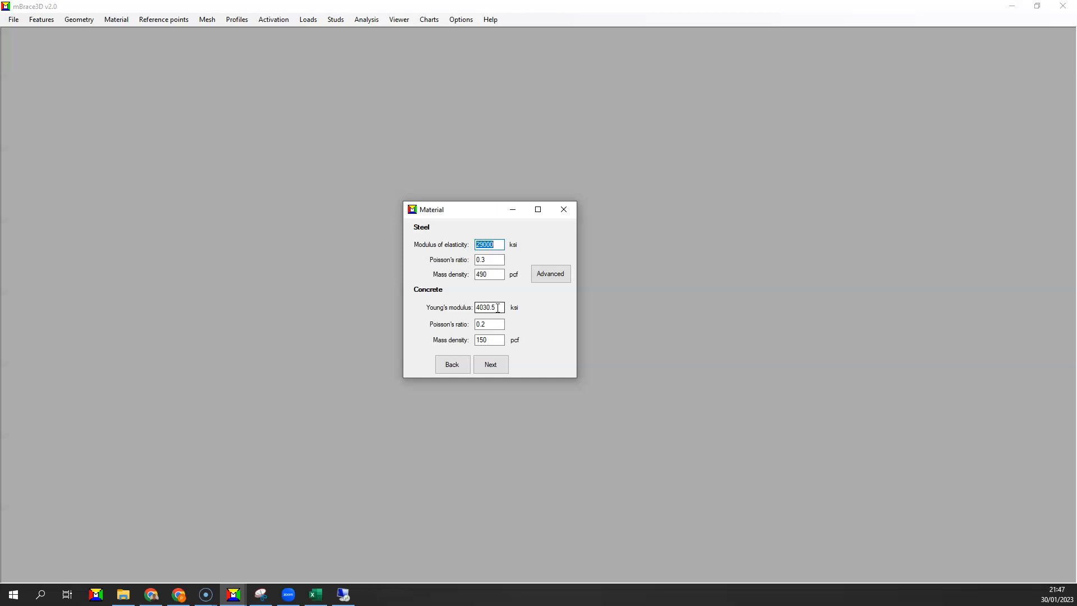
pyautogui.click(490, 365)
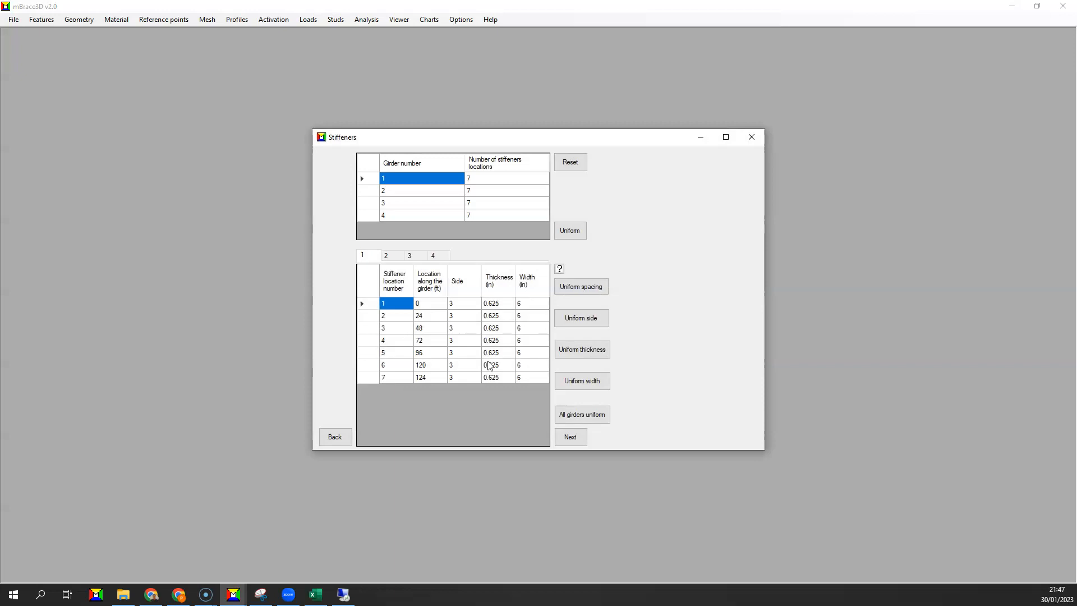
# Review the stiffener locations on girders 2 and 4 and accept the stiffener definitions.
pyautogui.click(387, 255)
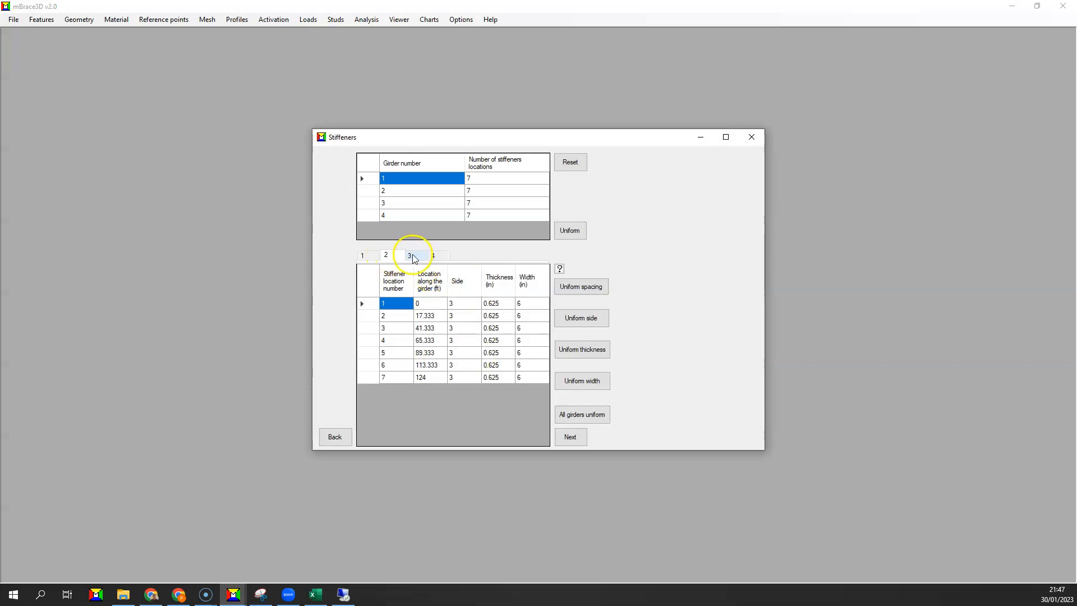
pyautogui.click(433, 255)
pyautogui.click(570, 437)
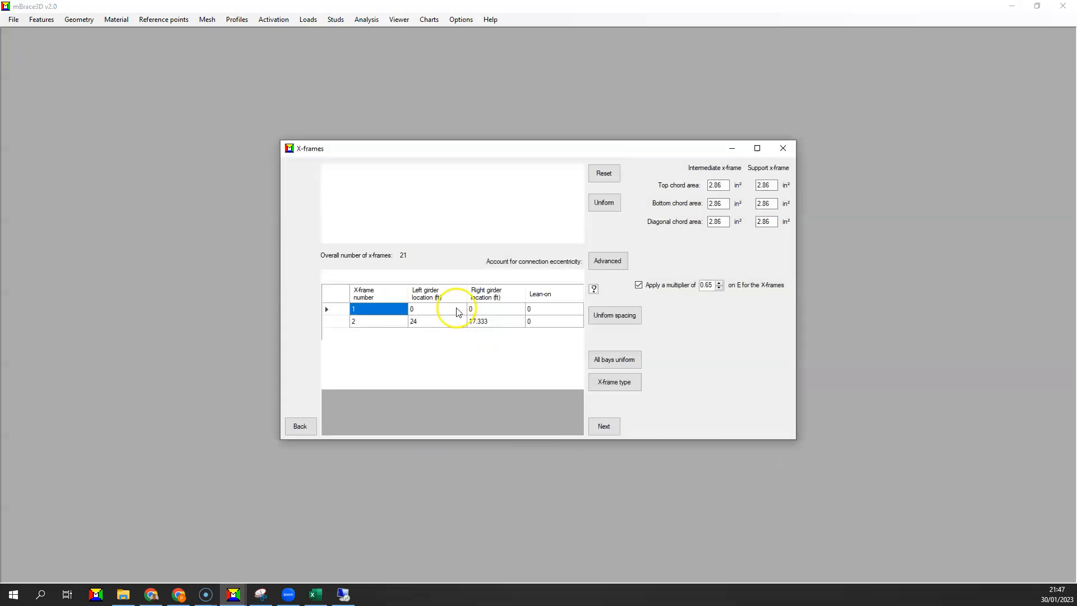
# Review the X-frame locations in bays 2 and 3, and accept the X-frame and deck placement settings.
pyautogui.click(351, 275)
pyautogui.click(374, 275)
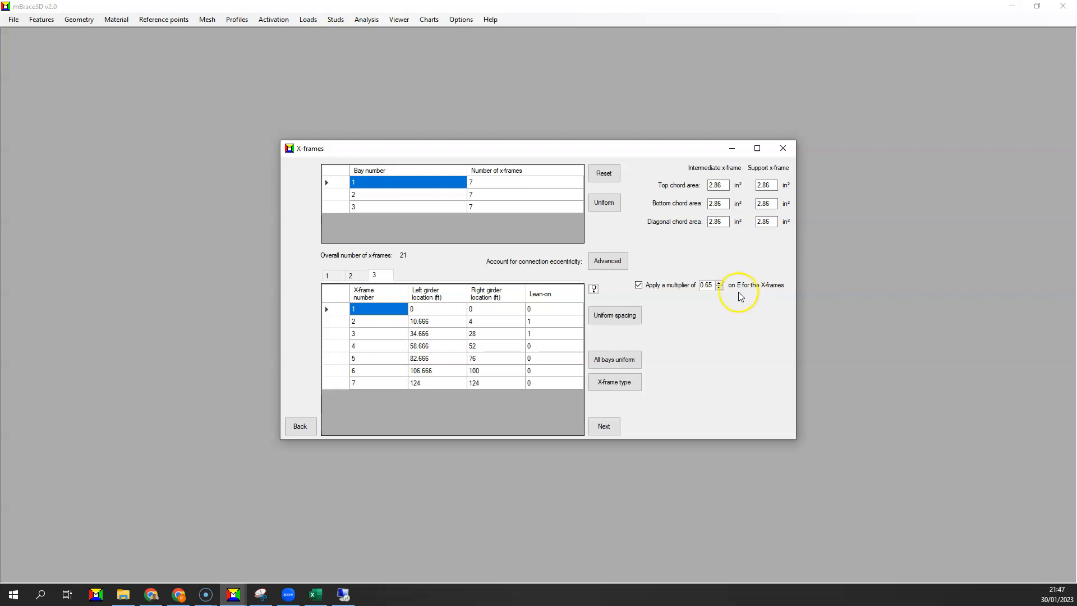
pyautogui.click(604, 426)
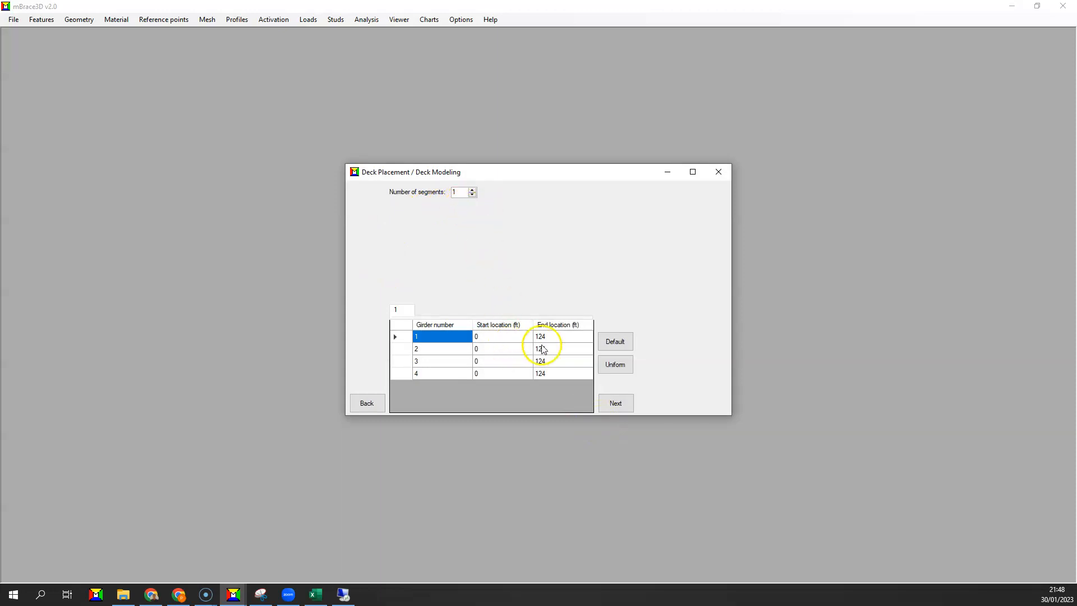
pyautogui.click(606, 400)
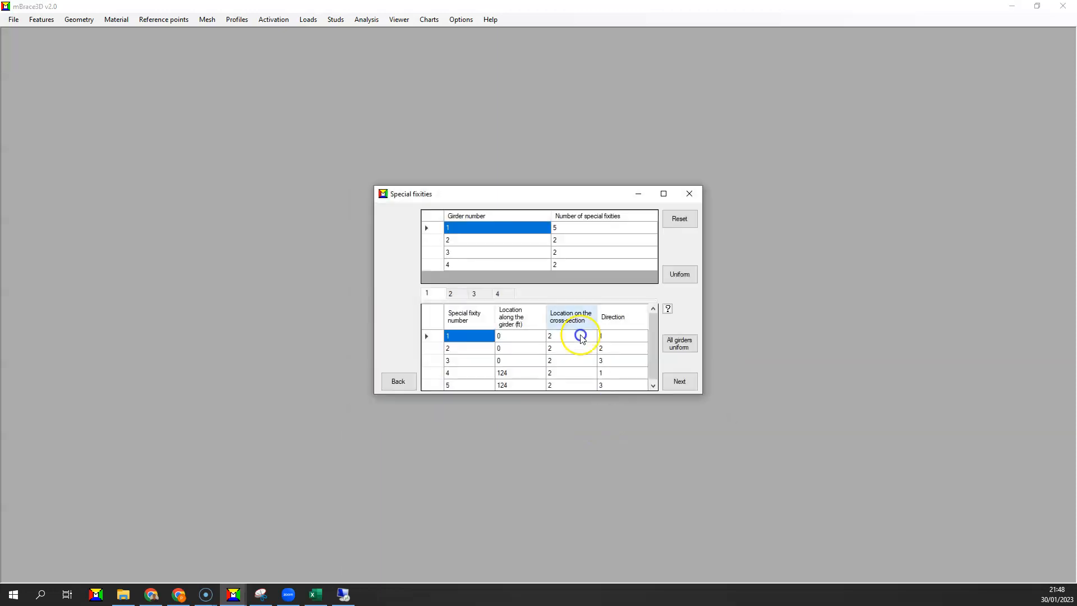
# Review the special fixities of girders 2, 3 and 4, and return to those of girder 1.
pyautogui.click(455, 294)
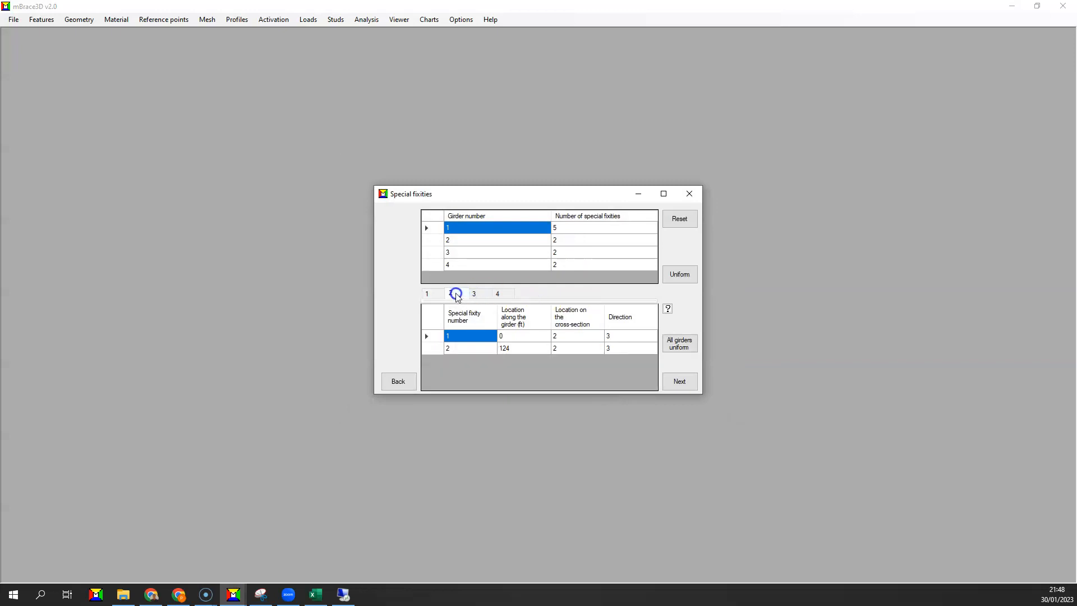
pyautogui.click(480, 294)
pyautogui.click(503, 294)
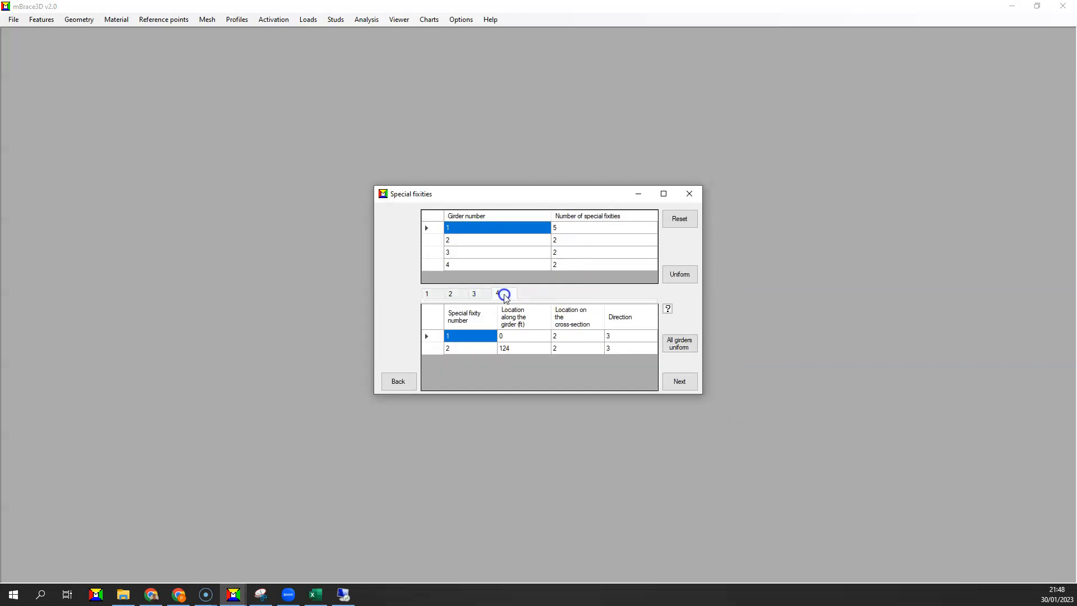
pyautogui.click(441, 295)
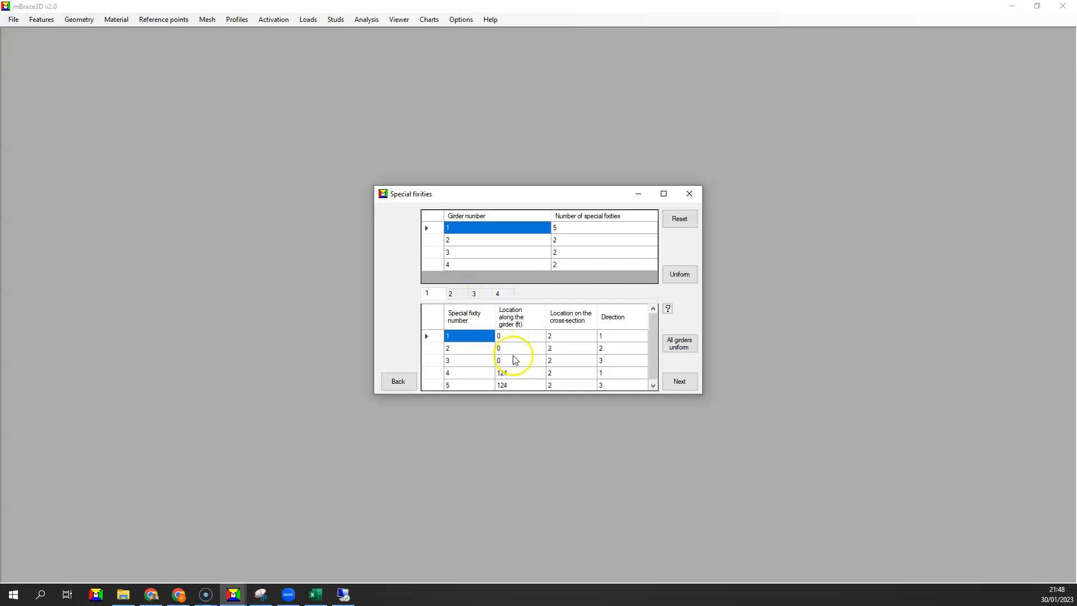
# Examine girder 1's fixity directions and locations at its start, and consult the help diagram for cross-section points and directions.
pyautogui.click(611, 338)
pyautogui.moveTo(610, 341); pyautogui.dragTo(609, 361)
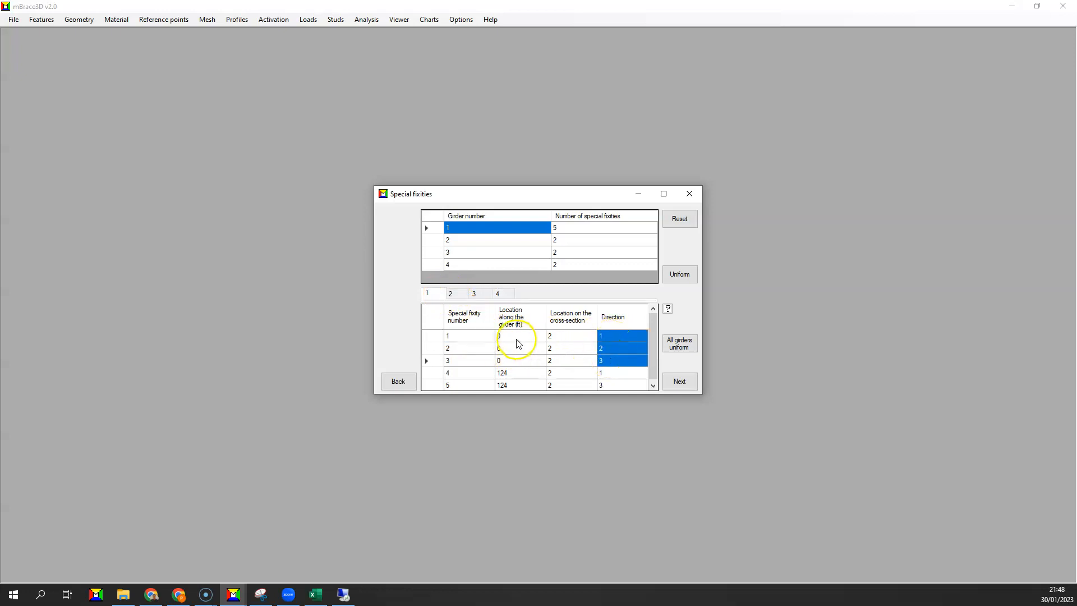
pyautogui.moveTo(517, 339); pyautogui.dragTo(517, 359)
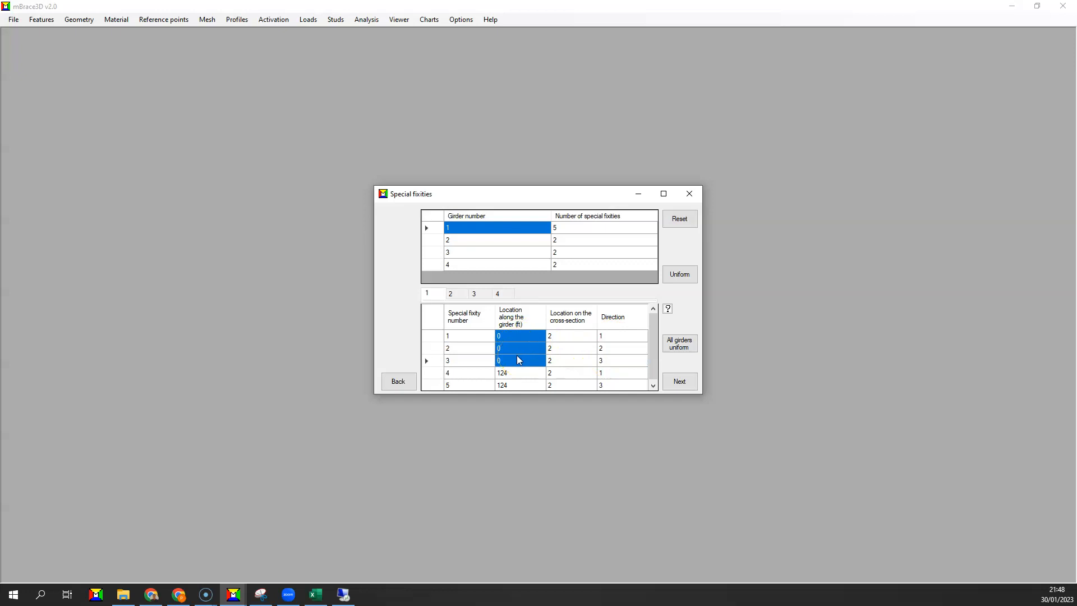
pyautogui.click(557, 337)
pyautogui.click(667, 309)
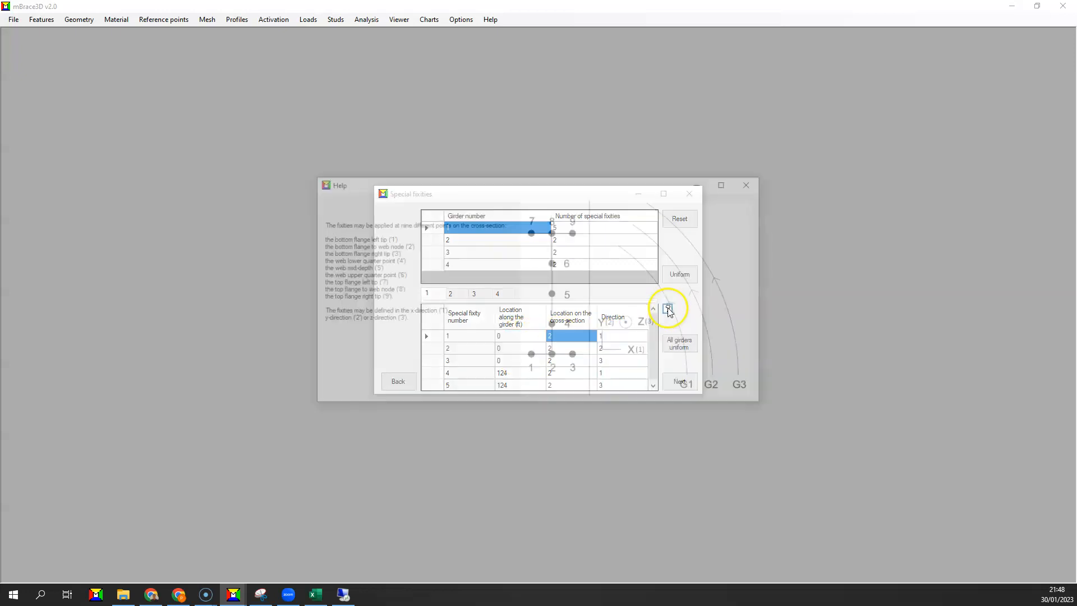
pyautogui.click(753, 182)
# Recheck the special fixities of girders 2 and 4 and accept the fixity definitions.
pyautogui.click(460, 294)
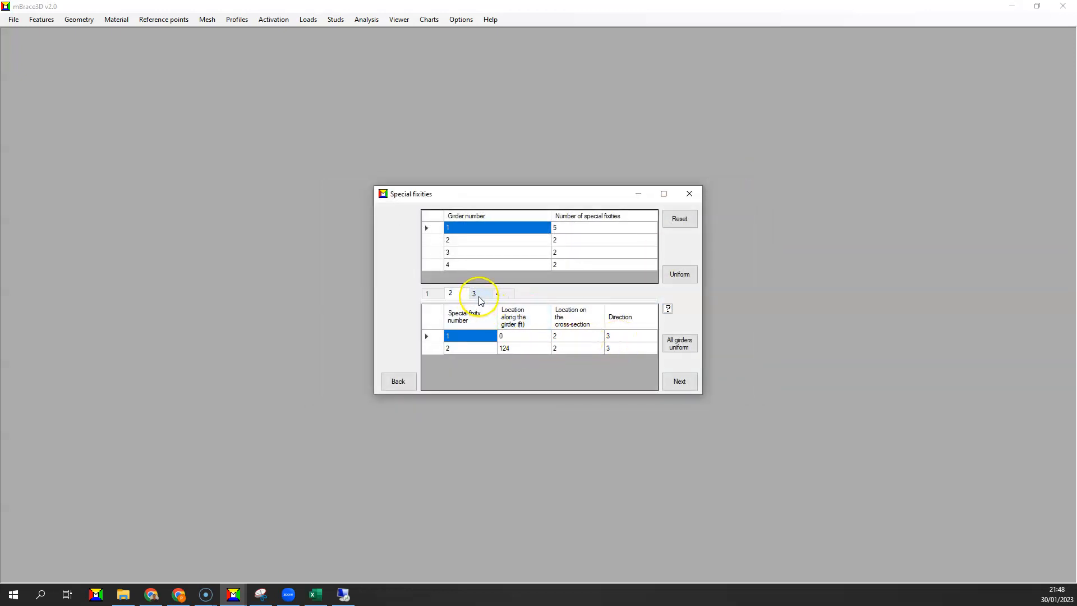
pyautogui.click(502, 295)
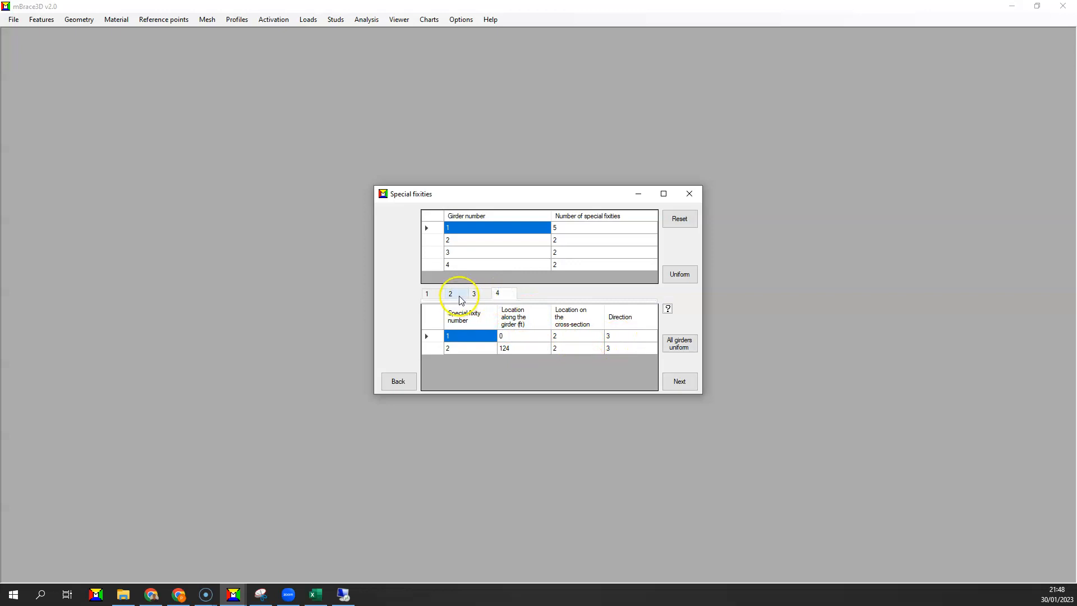
pyautogui.click(689, 386)
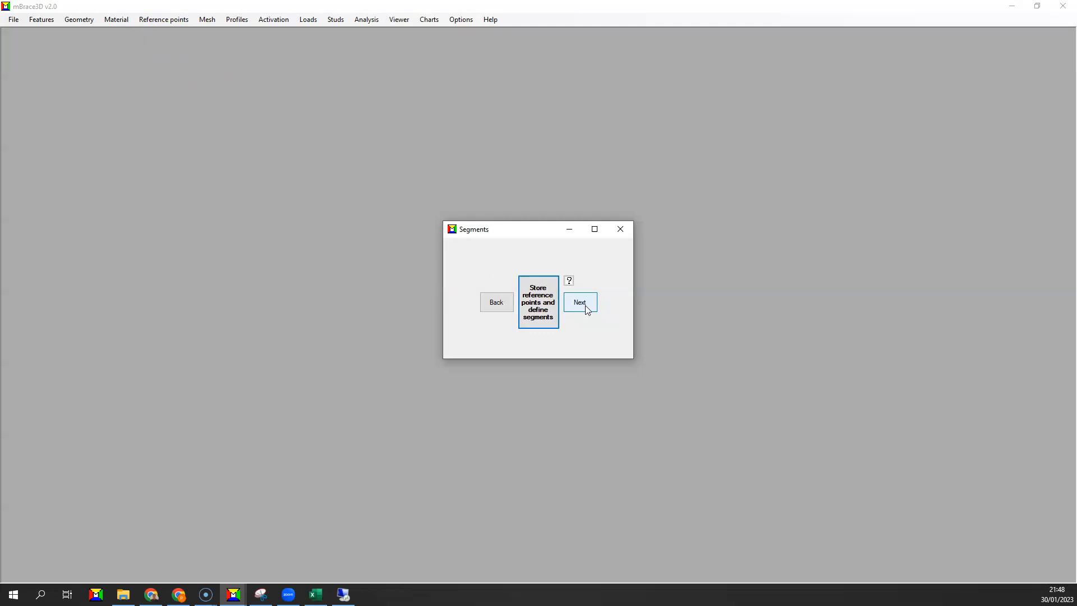
# Continue past the segment definition, review the mesh segments of girders 2, 3 and 4, and accept the mesh.
pyautogui.click(585, 305)
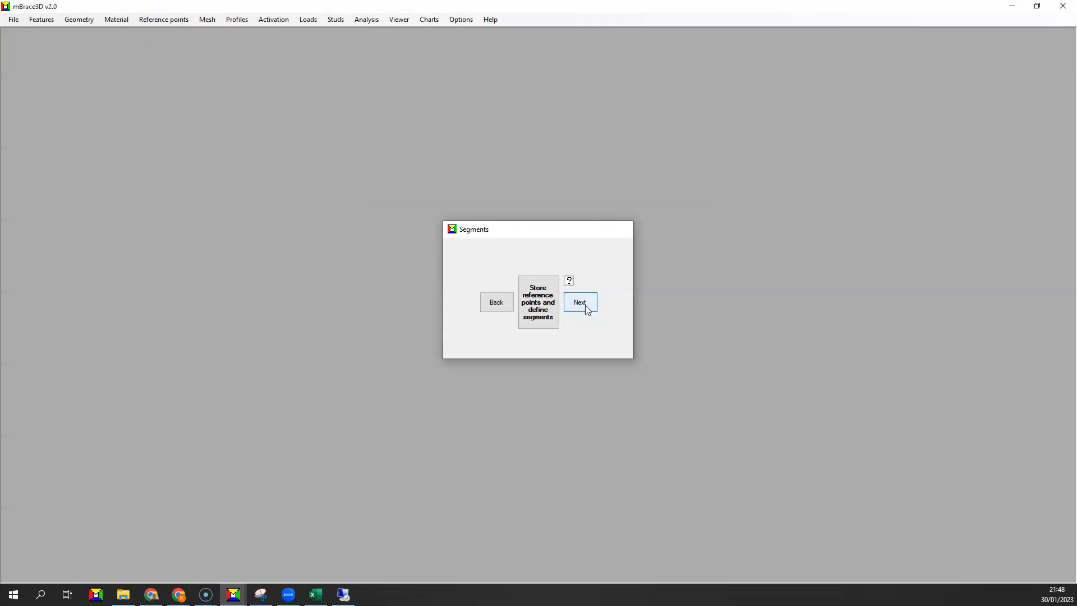
pyautogui.click(424, 253)
pyautogui.click(448, 252)
pyautogui.click(471, 253)
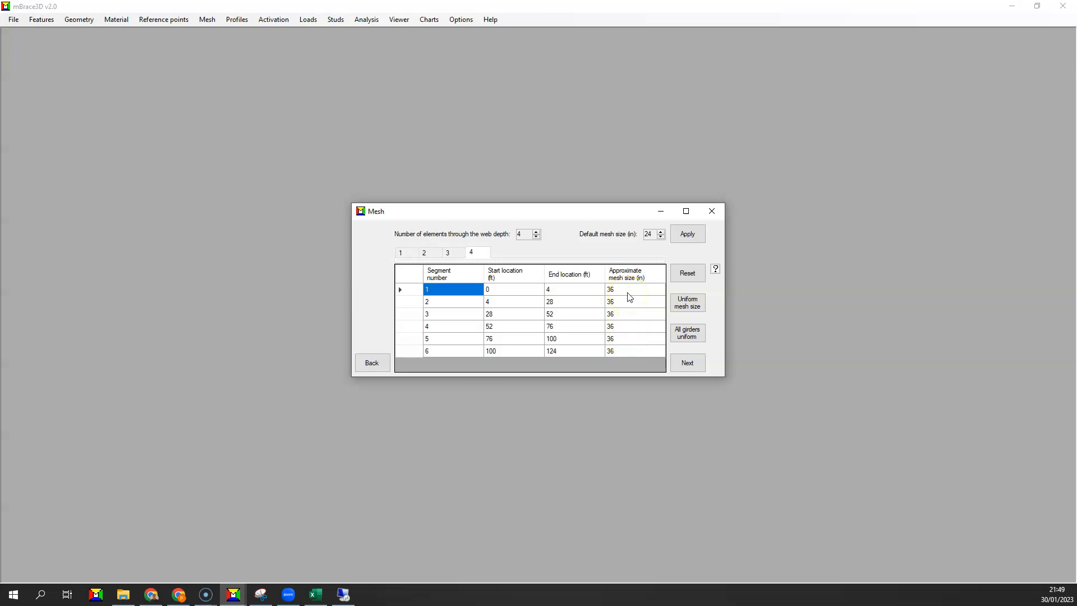
pyautogui.click(688, 362)
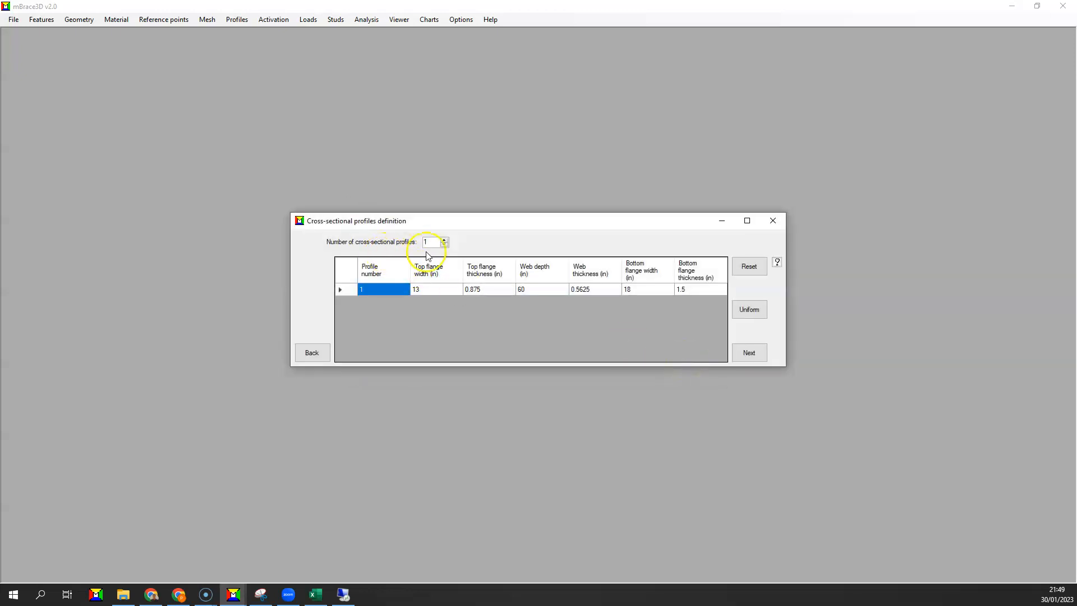
# Accept the cross-sectional profile definition and the settings that follow it, continuing to the direct influence analysis.
pyautogui.click(760, 362)
pyautogui.click(459, 242)
pyautogui.click(494, 245)
pyautogui.click(663, 350)
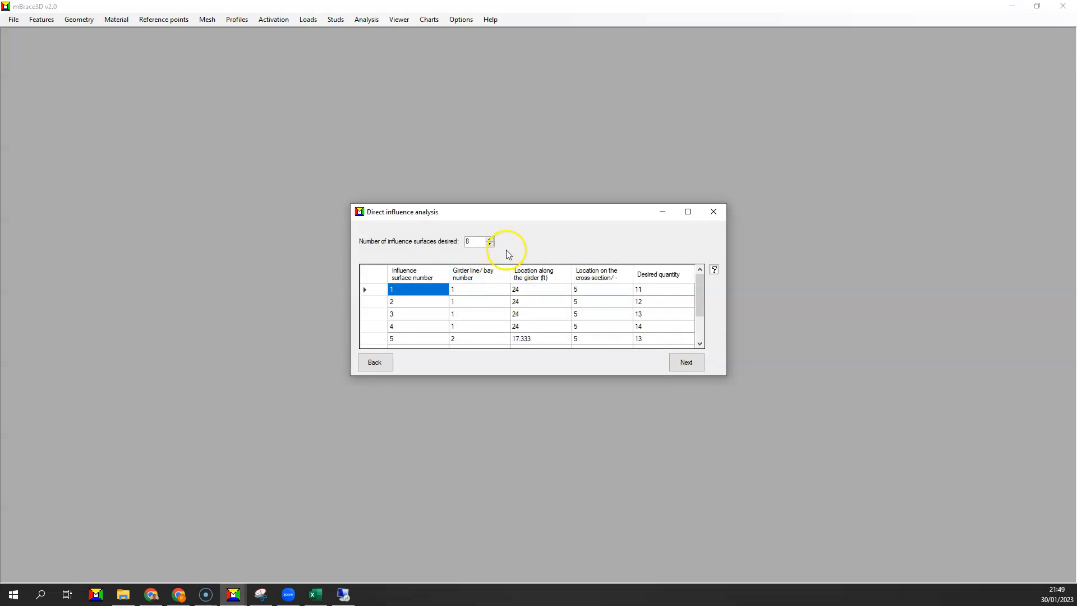
# Examine the desired quantity codes and girder line numbers of influence surfaces 1 to 4.
pyautogui.click(647, 294)
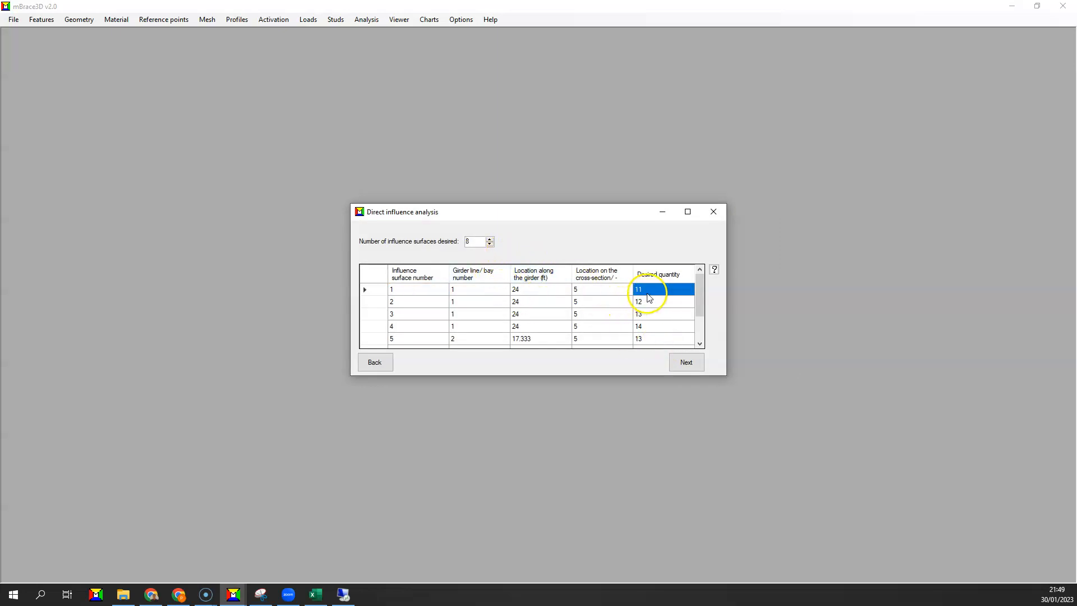
pyautogui.click(648, 294)
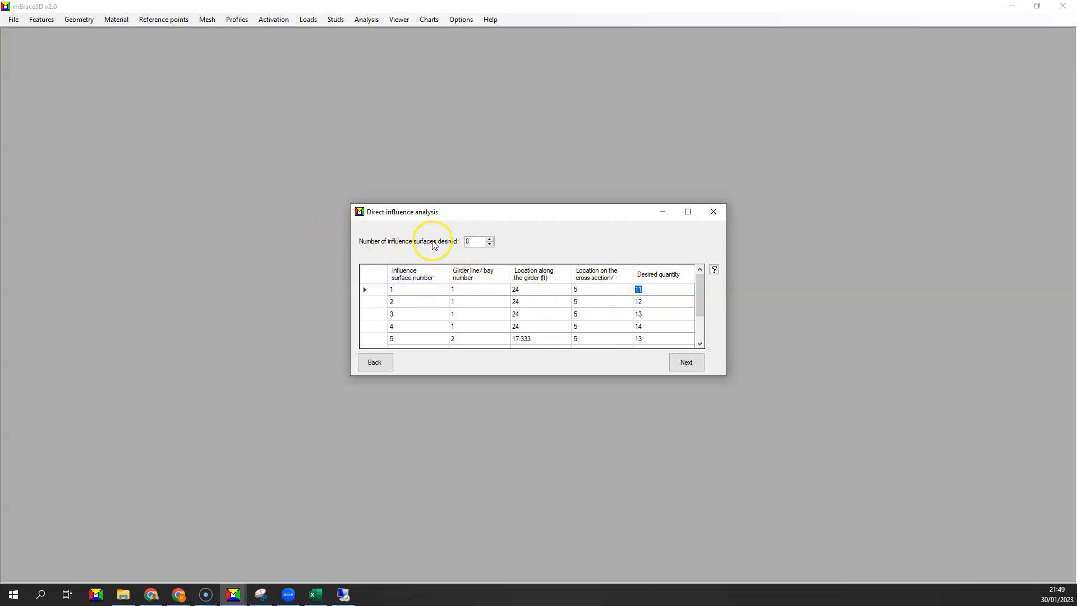
pyautogui.click(646, 304)
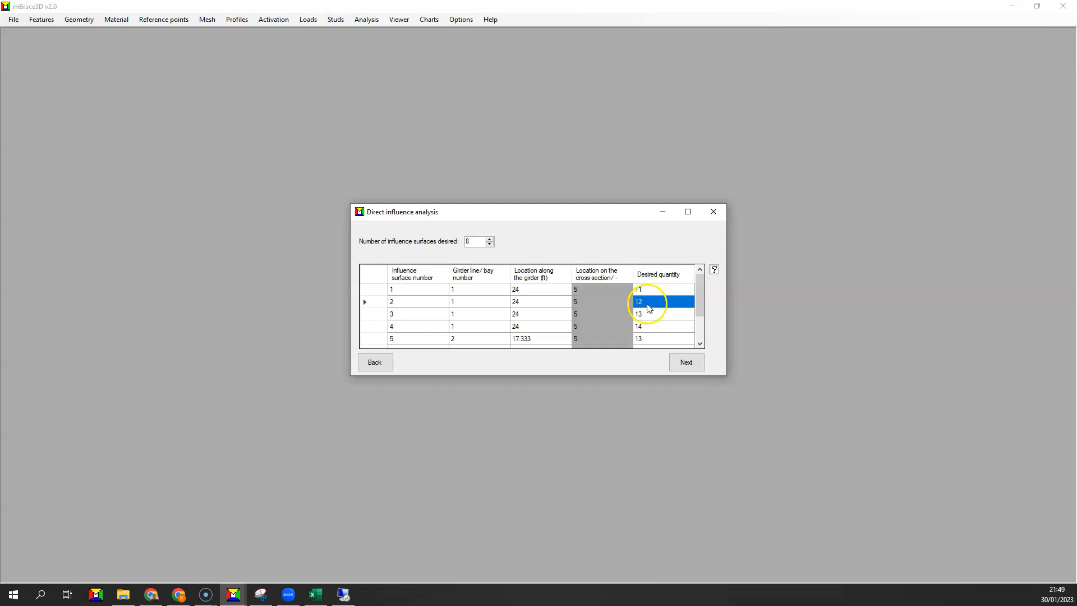
pyautogui.click(459, 291)
pyautogui.moveTo(460, 298); pyautogui.dragTo(462, 327)
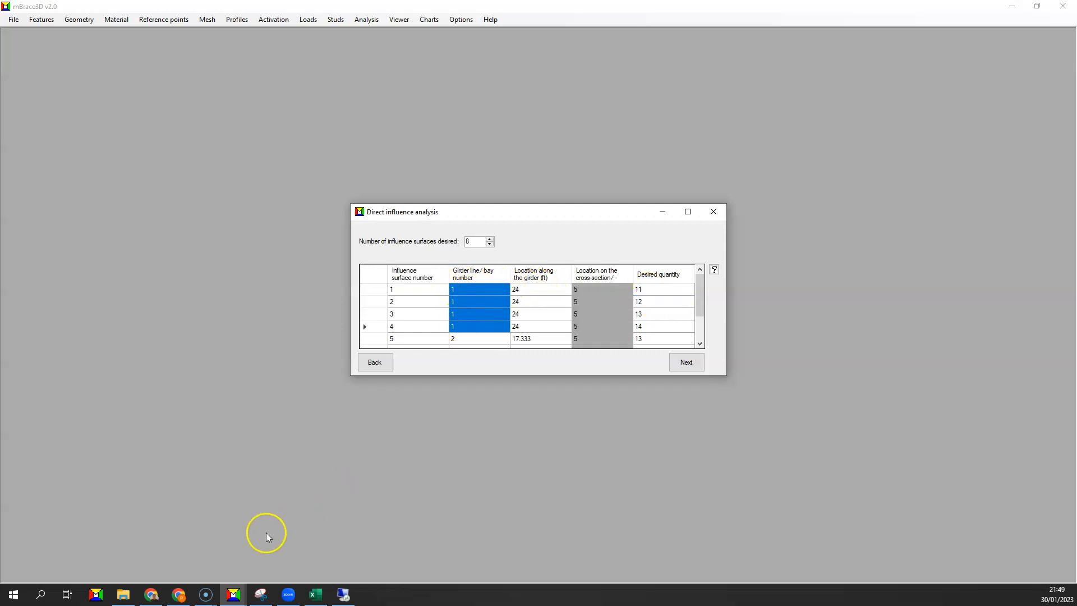
# Check the bridge model image in Snipping Tool and return to the Direct influence analysis dialog in mBrace3D.
pyautogui.click(258, 594)
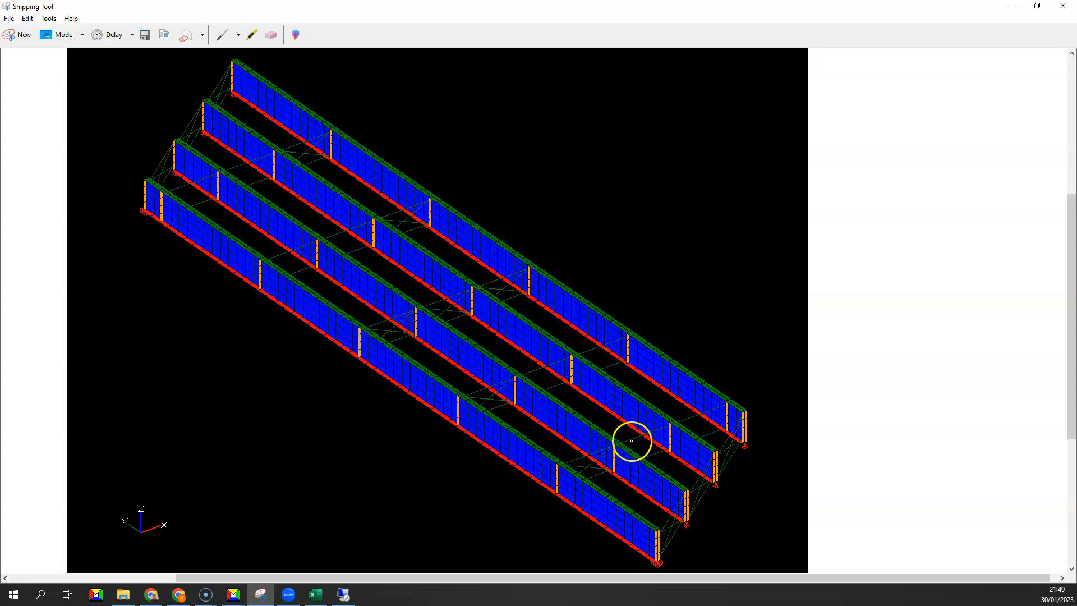
pyautogui.click(234, 595)
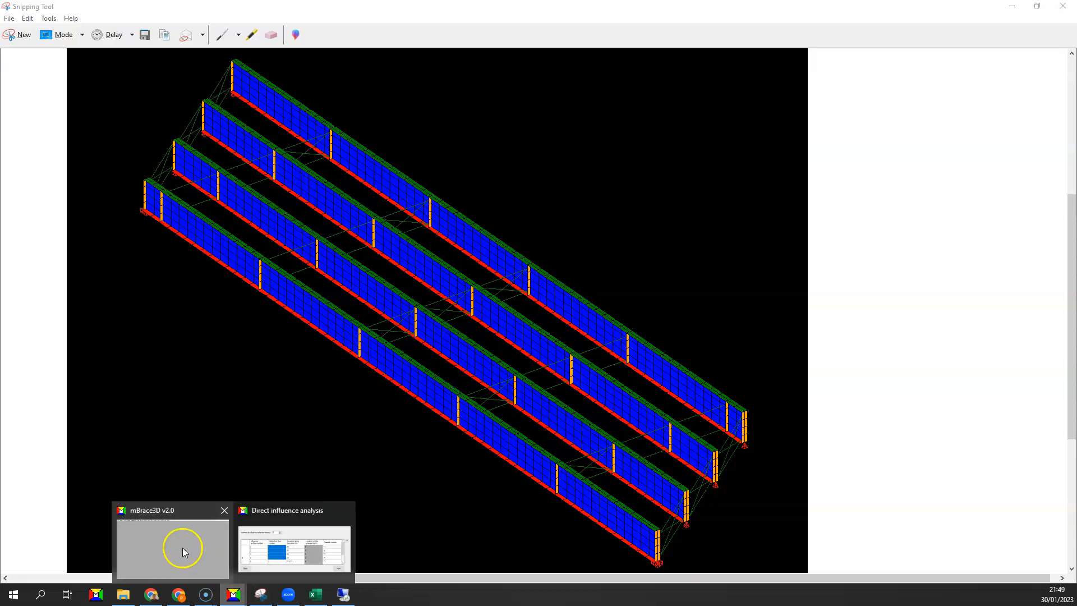
pyautogui.click(190, 559)
pyautogui.moveTo(234, 593)
pyautogui.click(311, 540)
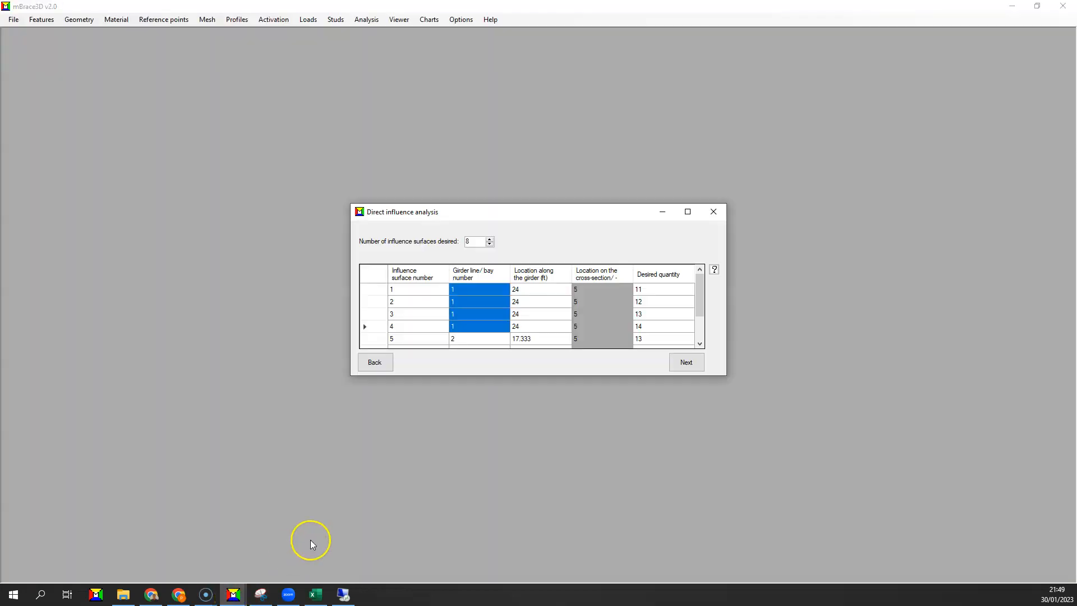
# Open the X-frames definition and place it side by side with the Direct influence analysis dialog.
pyautogui.click(558, 292)
pyautogui.moveTo(448, 213); pyautogui.dragTo(697, 220)
pyautogui.click(151, 23)
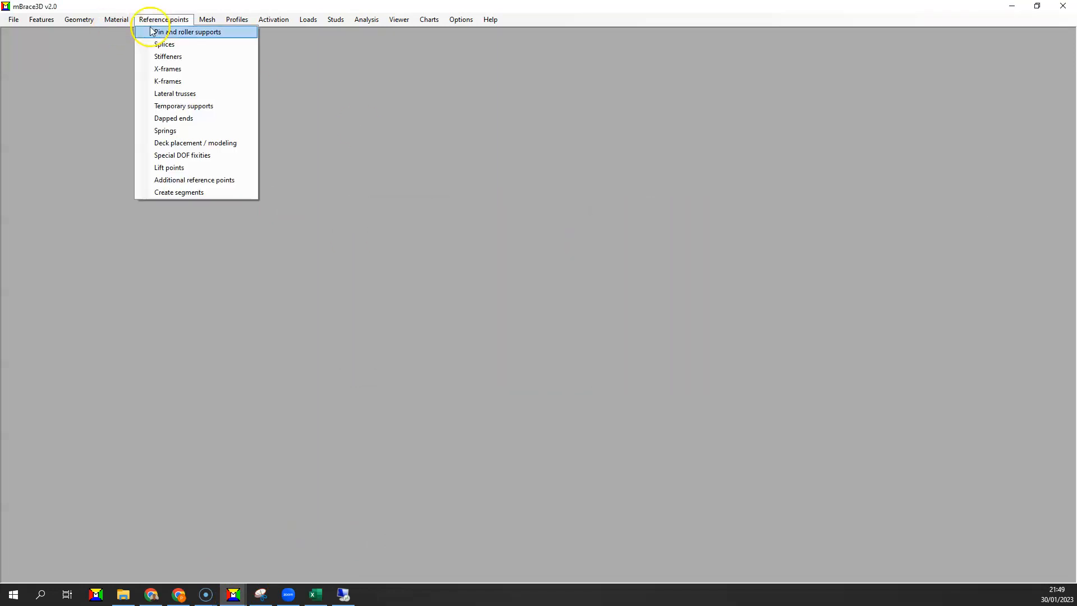
pyautogui.click(150, 68)
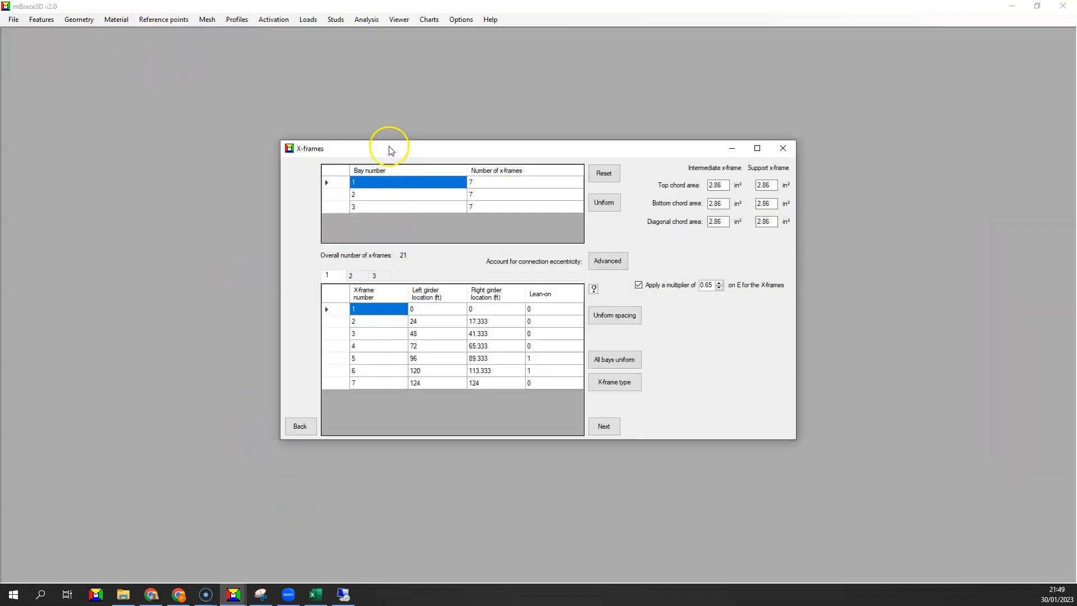
pyautogui.moveTo(388, 147); pyautogui.dragTo(130, 149)
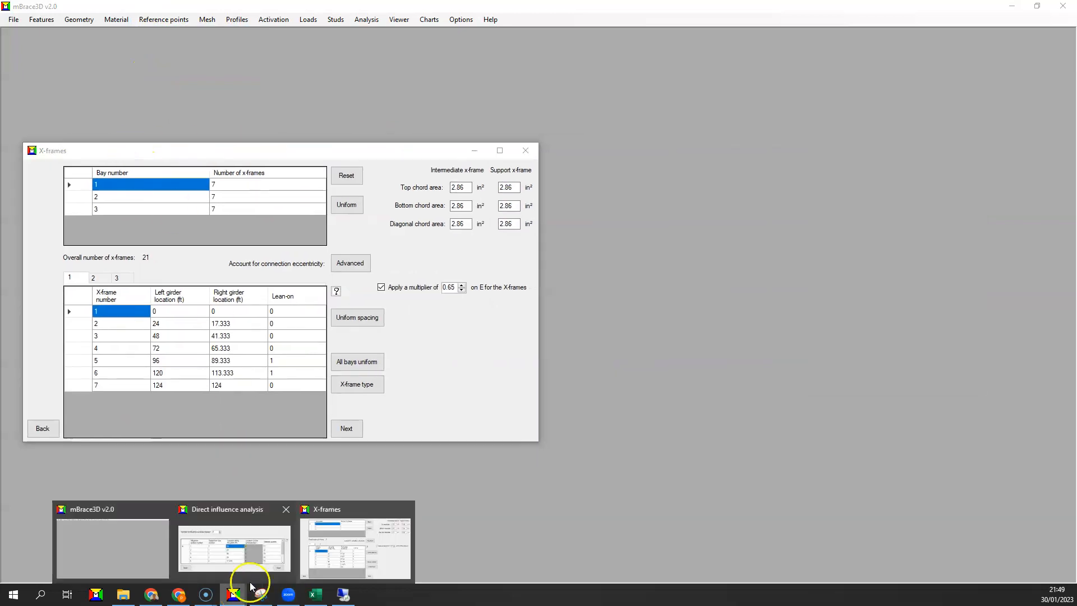
pyautogui.moveTo(228, 584)
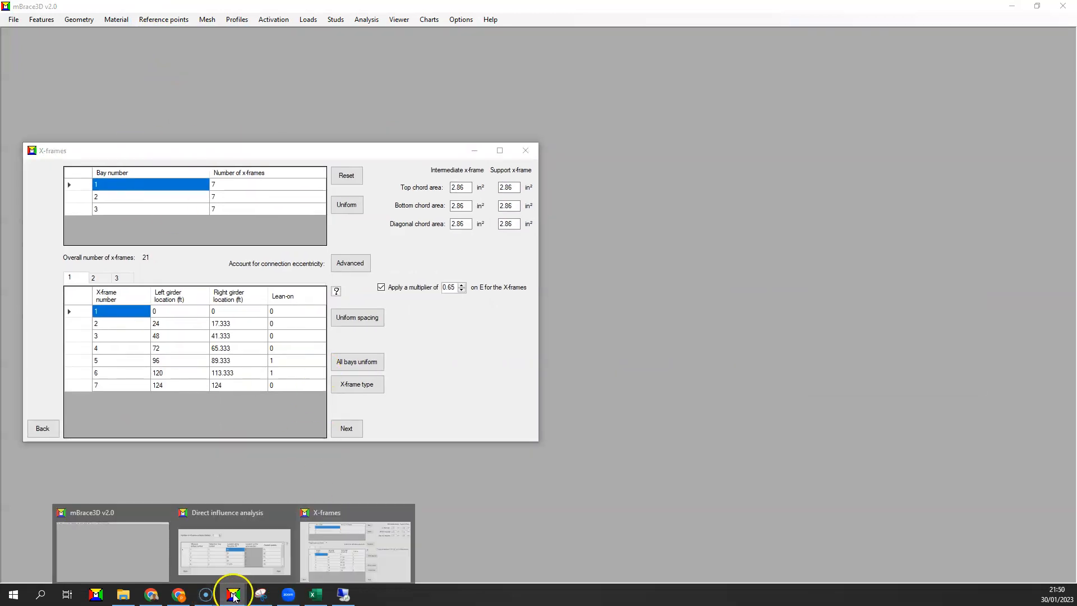
pyautogui.click(239, 536)
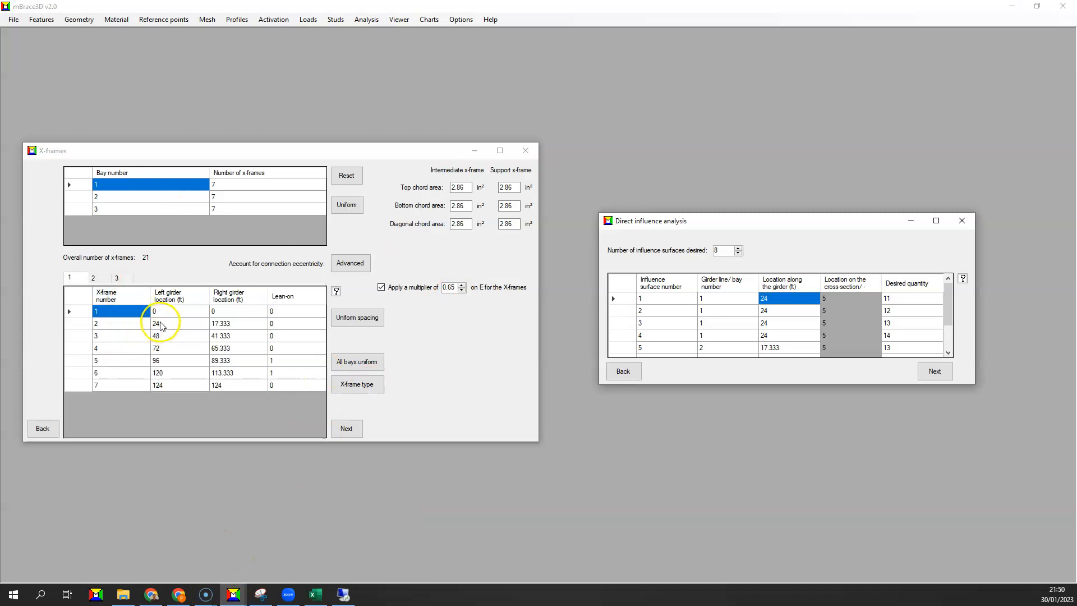
# Check the girder locations and desired quantity codes of influence surfaces 1 to 4 against the influence type definitions.
pyautogui.moveTo(772, 298); pyautogui.dragTo(772, 338)
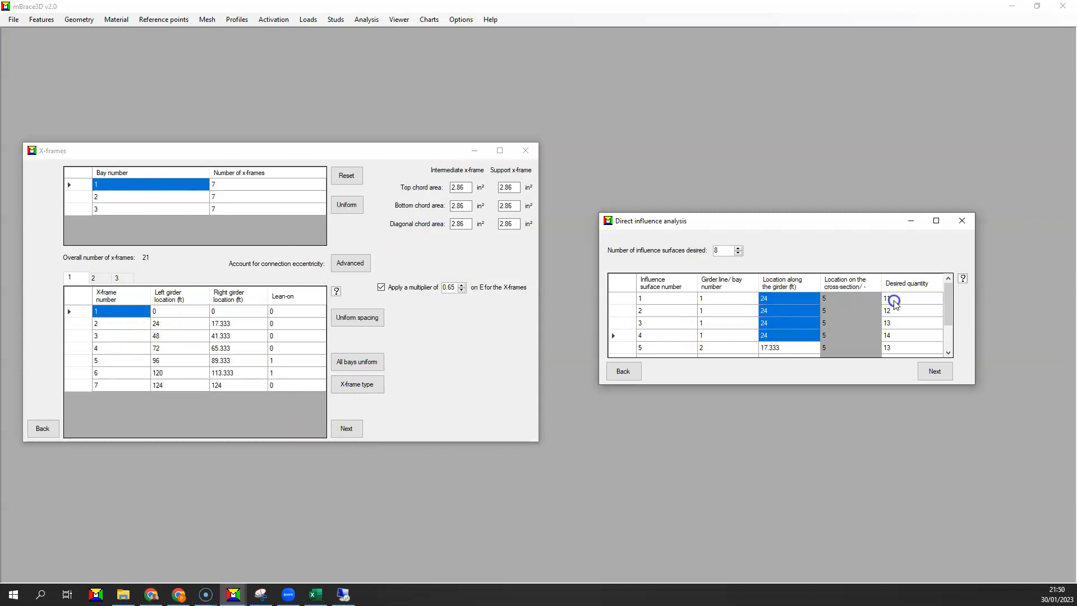
pyautogui.moveTo(896, 301); pyautogui.dragTo(898, 339)
pyautogui.click(963, 279)
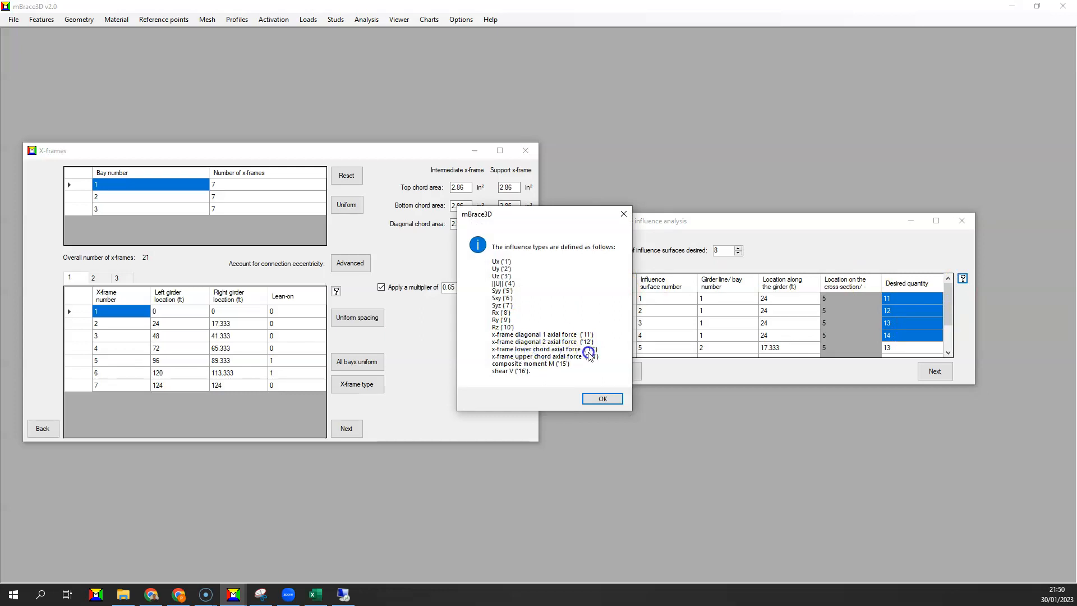
pyautogui.click(624, 215)
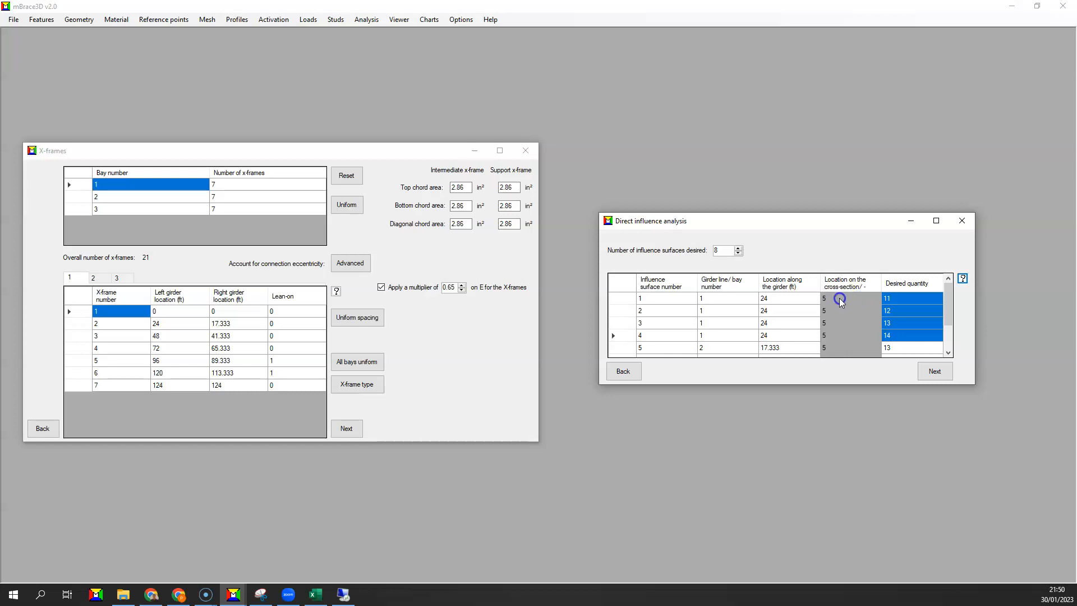
# Compare influence surfaces 5 to 8 with the x-frame locations in bays 2 and 3, then close the X-frames definition.
pyautogui.scroll(-1, 805, 316)
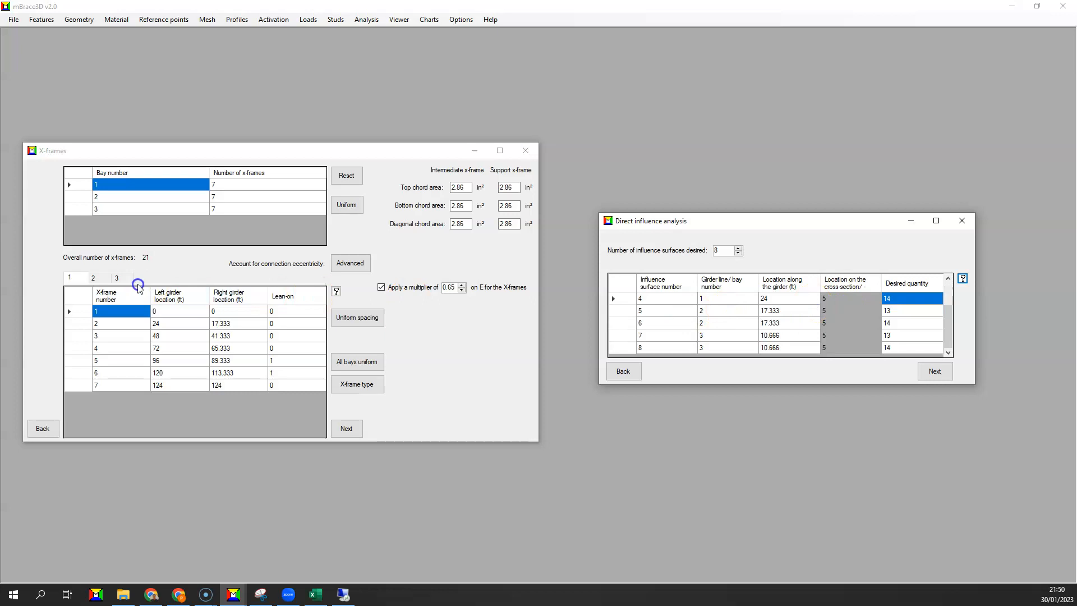
pyautogui.click(102, 278)
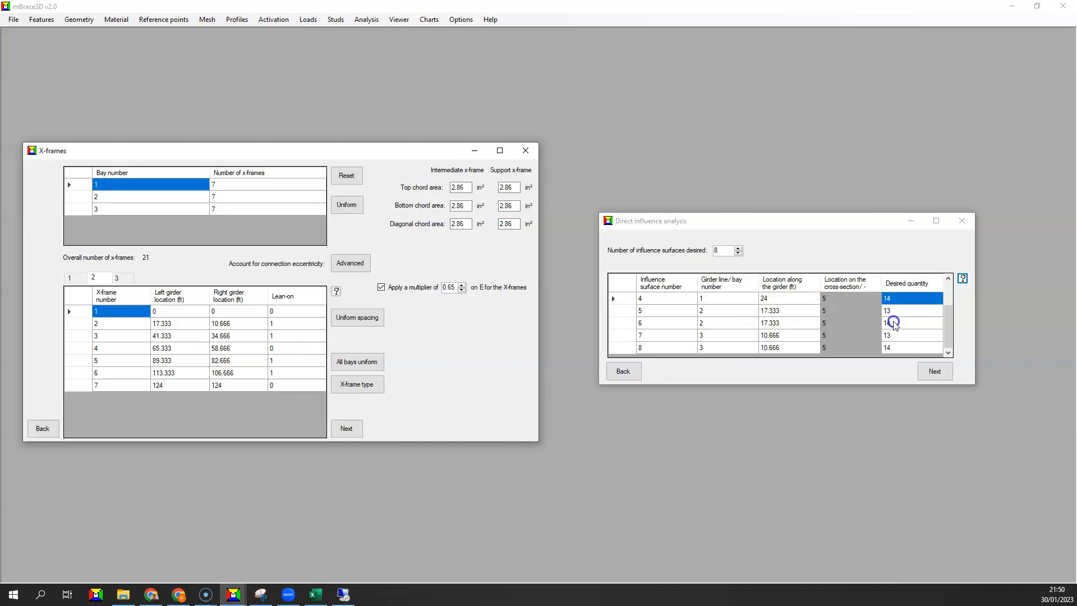
pyautogui.click(116, 278)
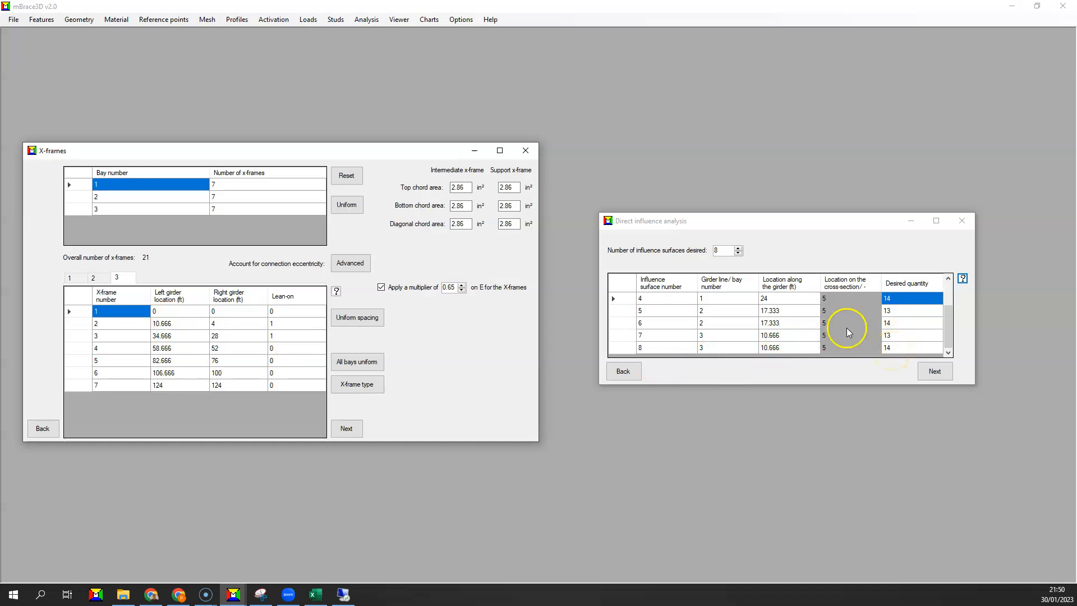
pyautogui.click(530, 154)
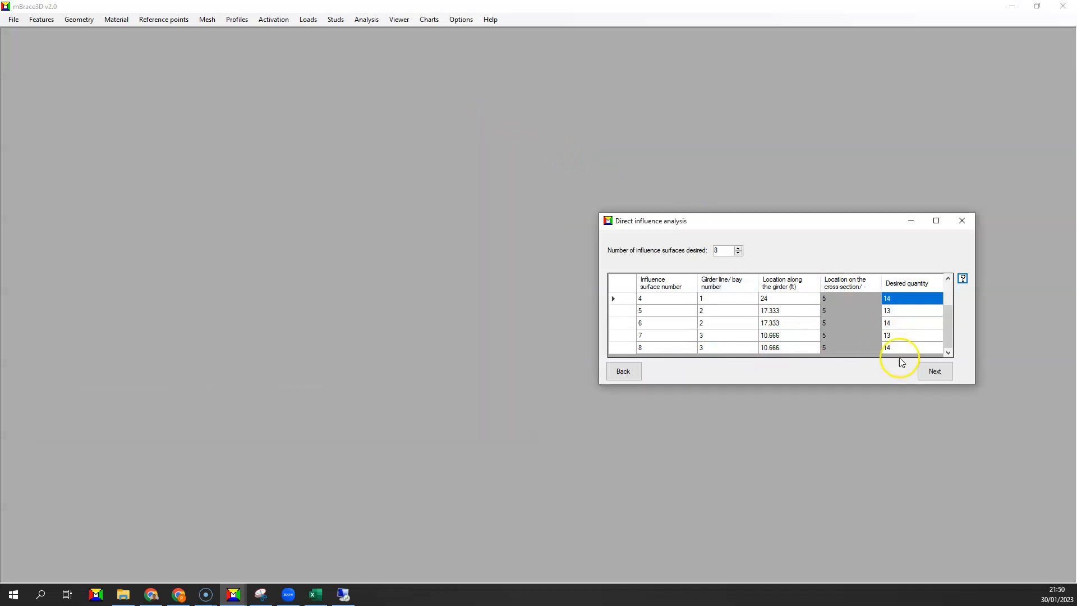
# Continue to the moving load analysis and review the truck model and the design lane's width and centerline distance.
pyautogui.click(926, 373)
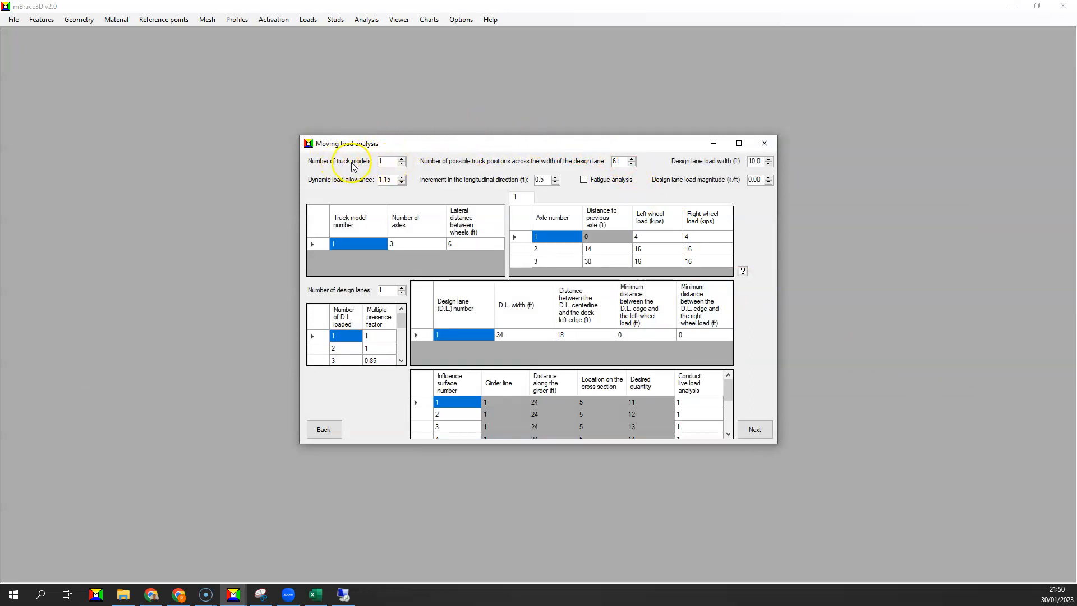
pyautogui.click(392, 163)
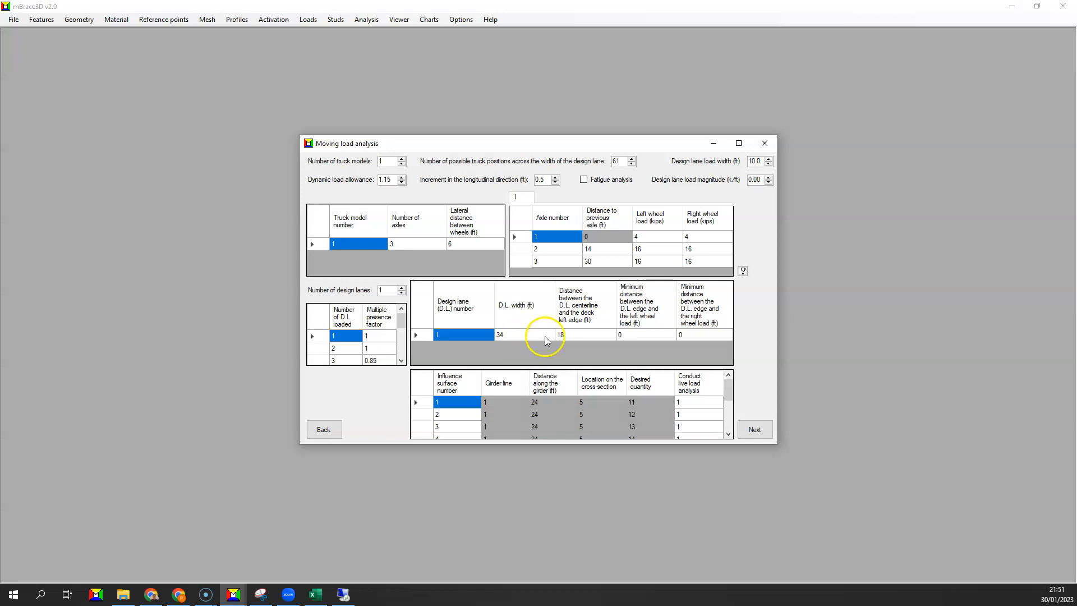
pyautogui.click(527, 336)
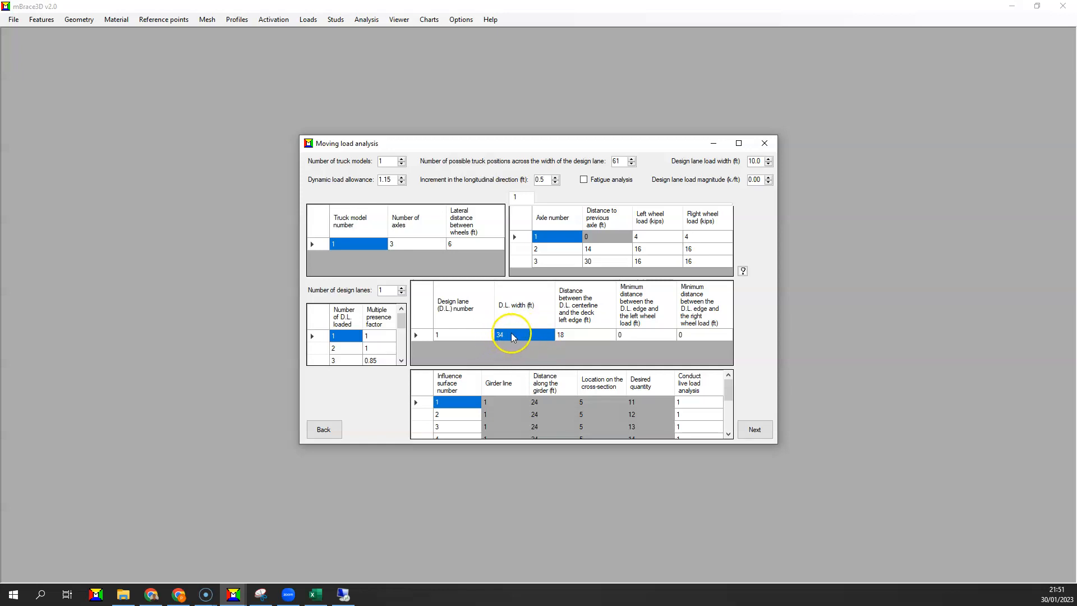
pyautogui.click(581, 335)
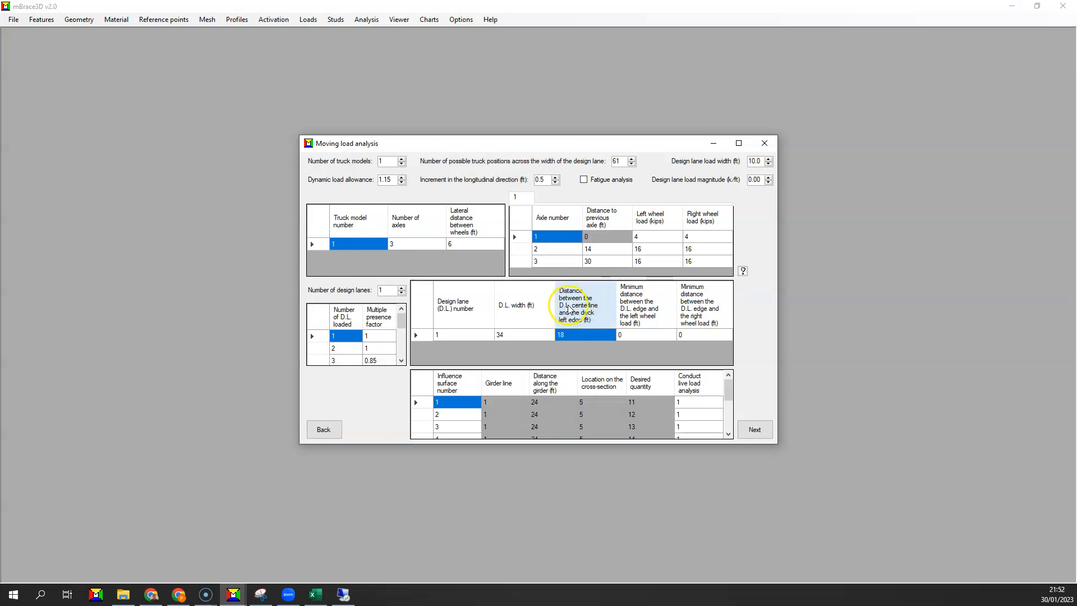
pyautogui.click(578, 336)
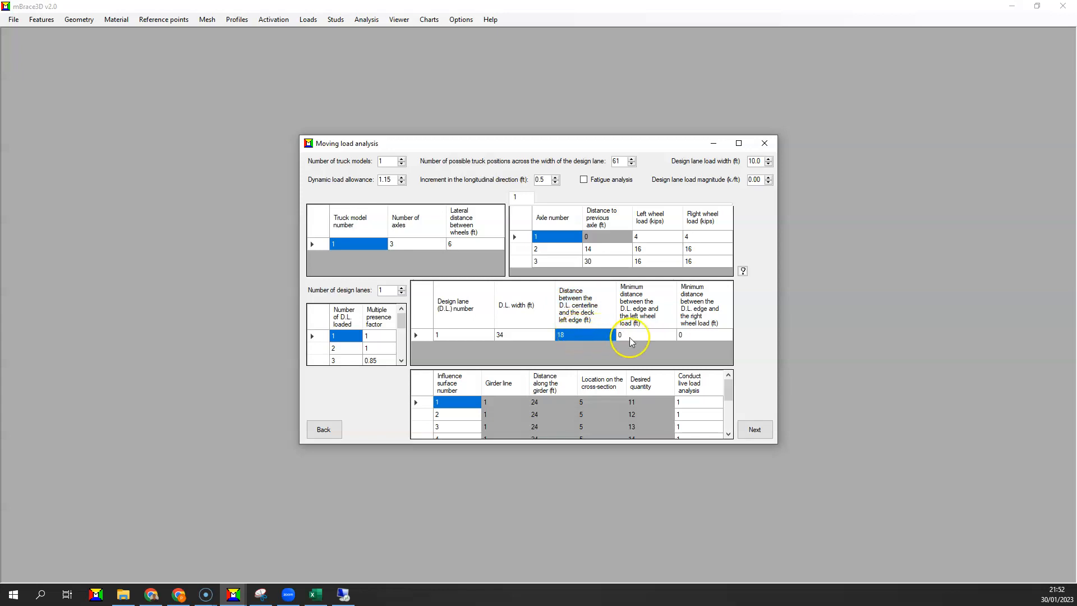
# Review the live load flags, enable fatigue analysis, and leave the moving load settings without running the analysis.
pyautogui.click(694, 403)
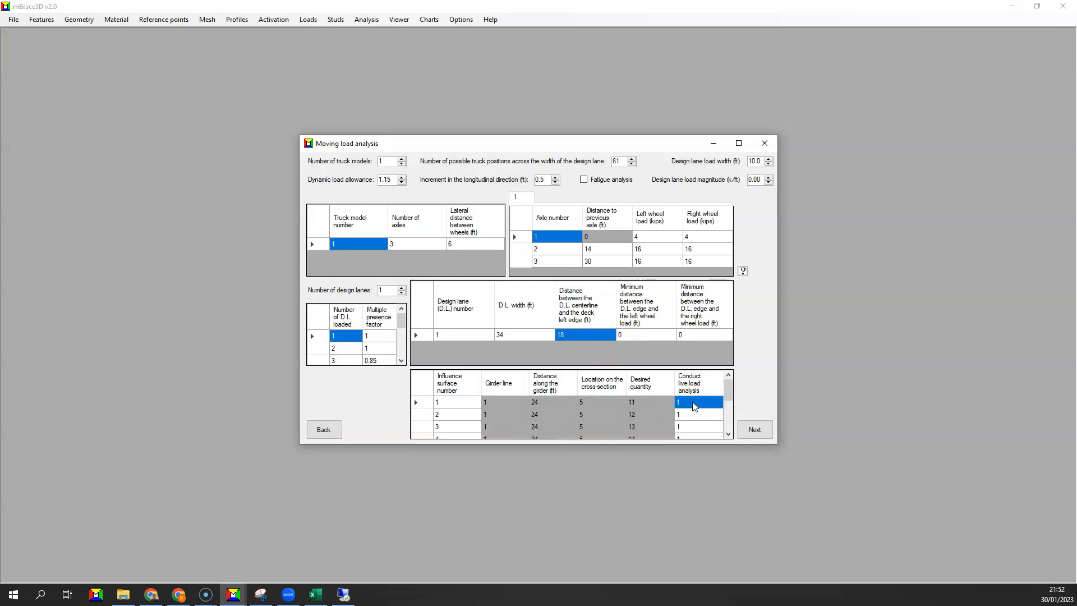
pyautogui.scroll(-2, 693, 403)
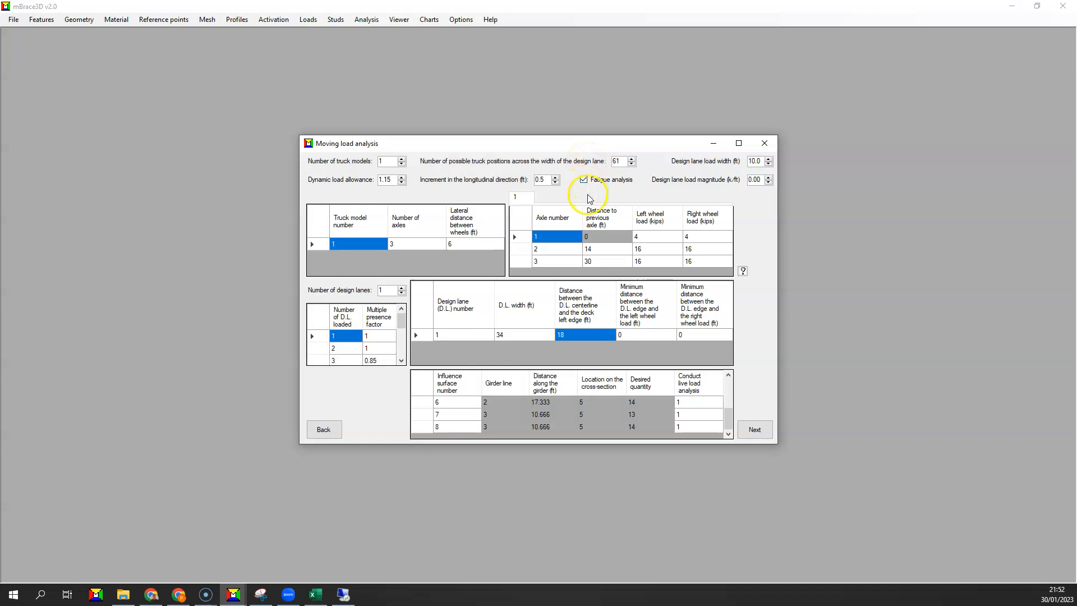
pyautogui.click(618, 161)
pyautogui.click(754, 430)
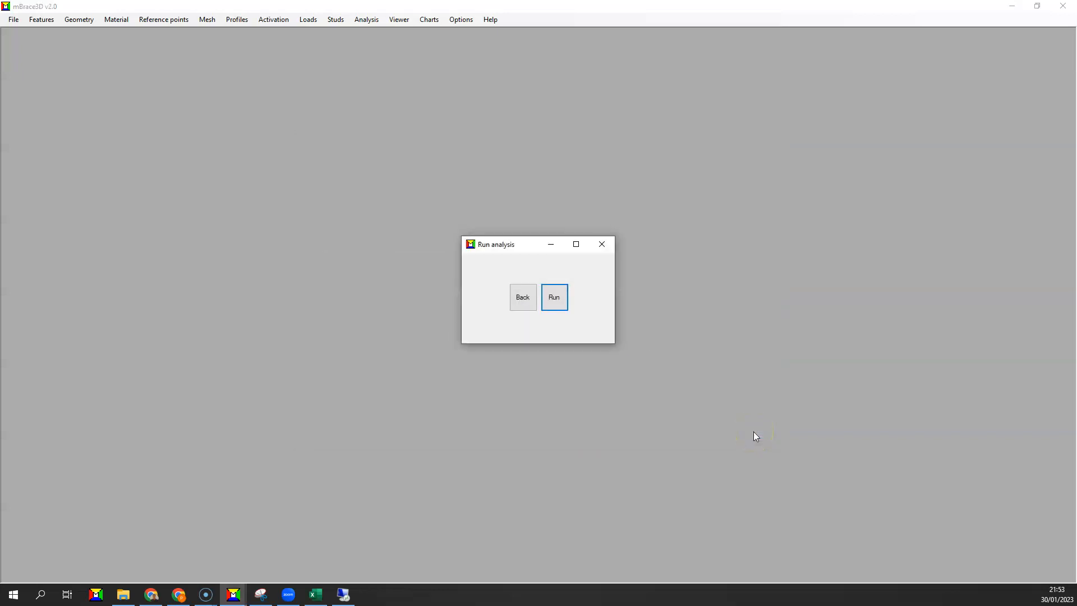
pyautogui.click(602, 246)
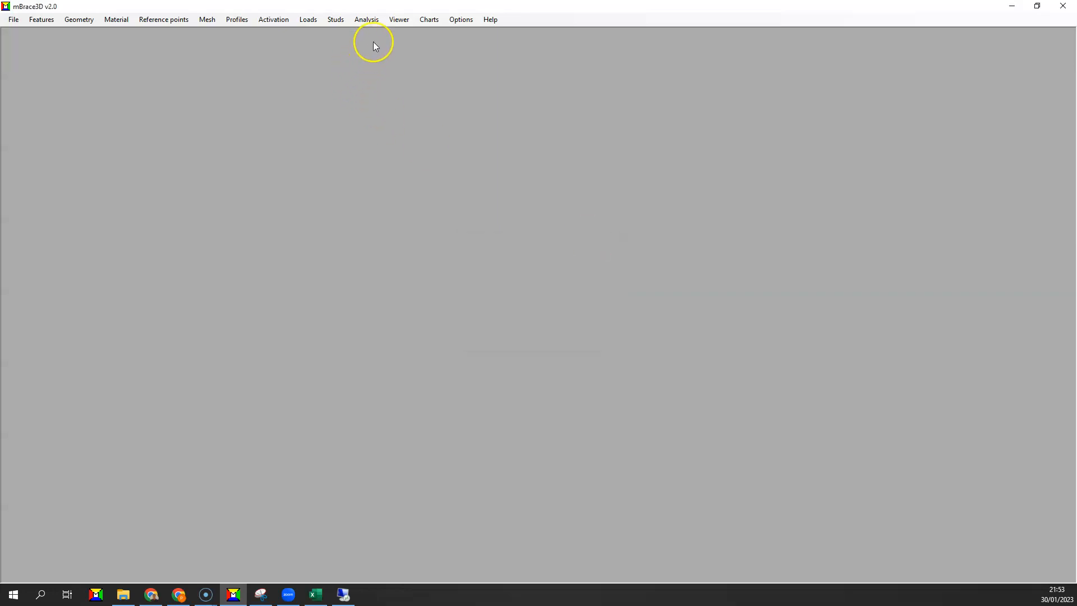
# Open the Viewer in full size and bring the whole bridge geometry into view.
pyautogui.click(395, 20)
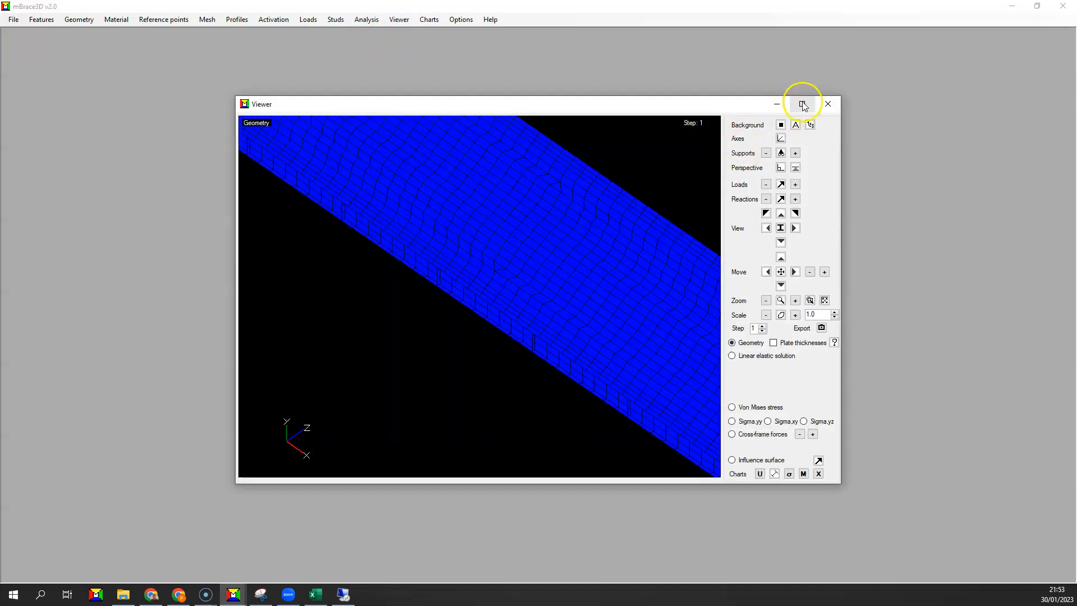
pyautogui.click(803, 105)
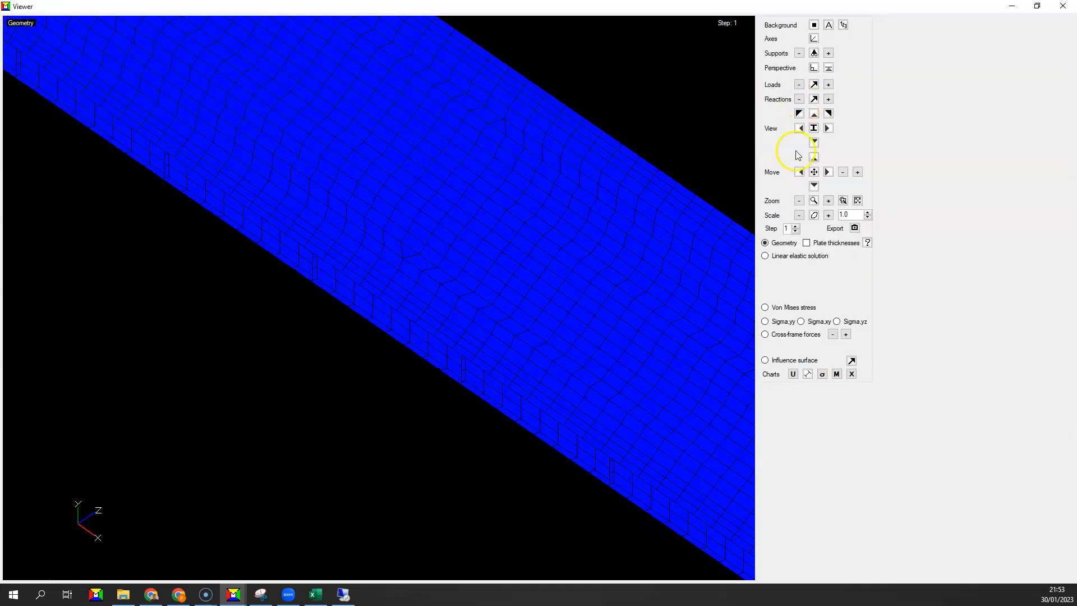
pyautogui.click(799, 200)
pyautogui.click(815, 172)
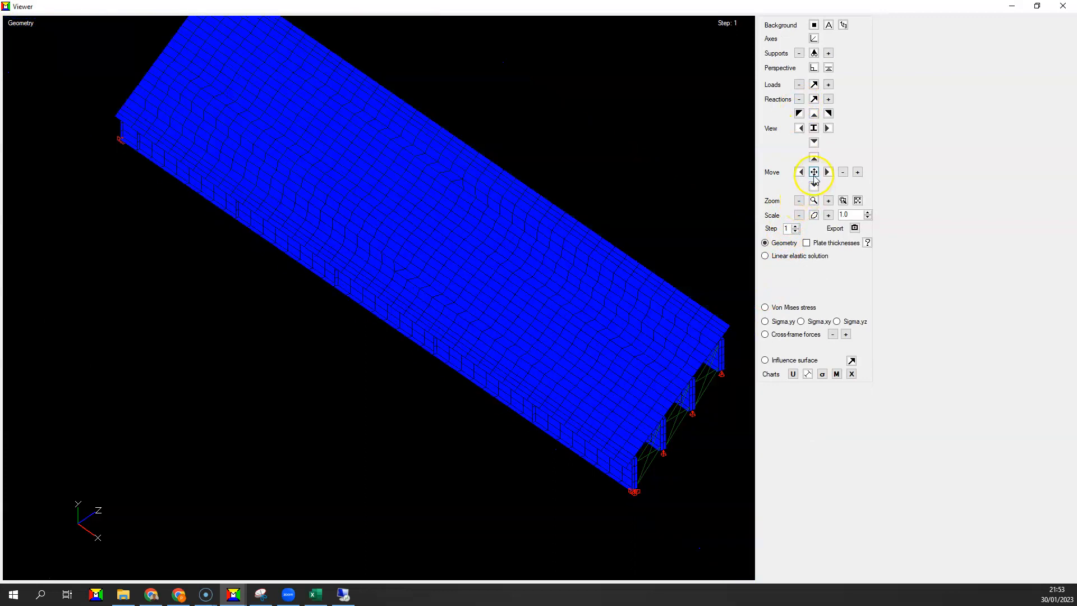
pyautogui.moveTo(614, 229); pyautogui.dragTo(405, 304)
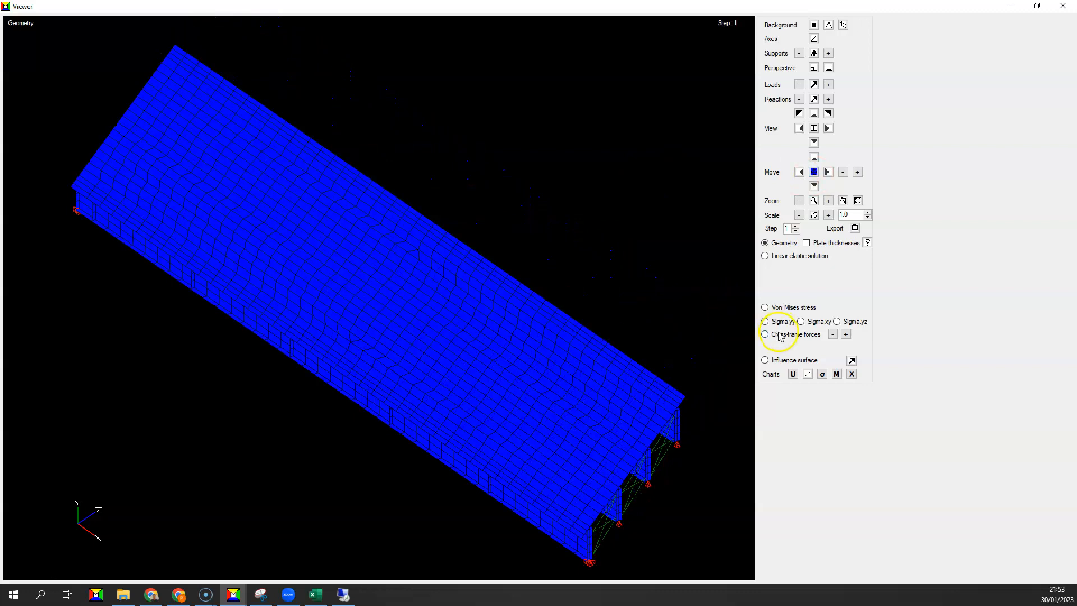
# Display influence surface 1 with the truck position for its maximum value and examine it in plan view.
pyautogui.click(776, 362)
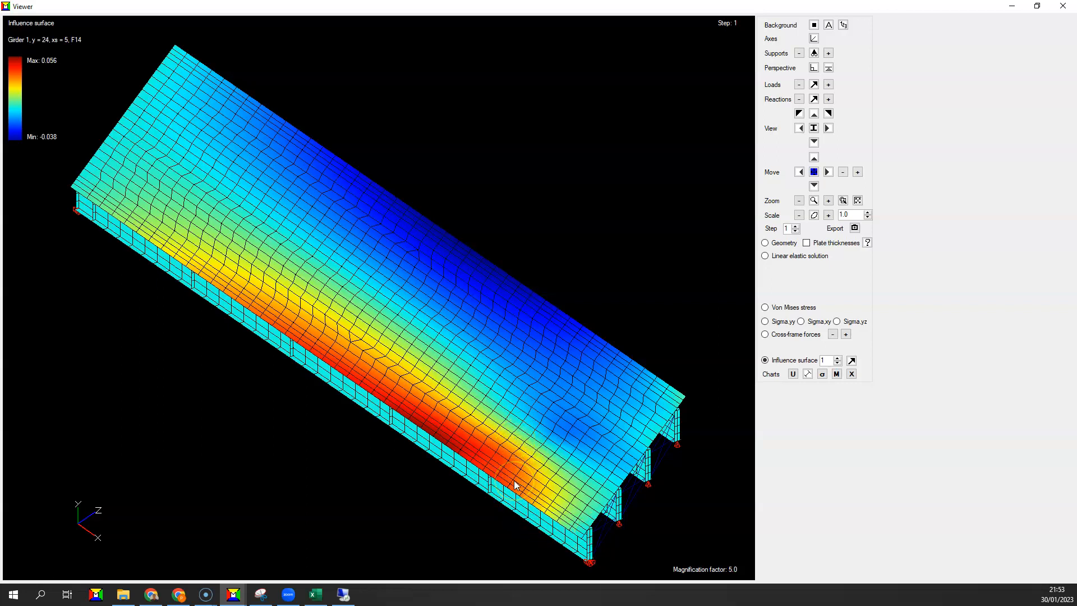
pyautogui.click(851, 361)
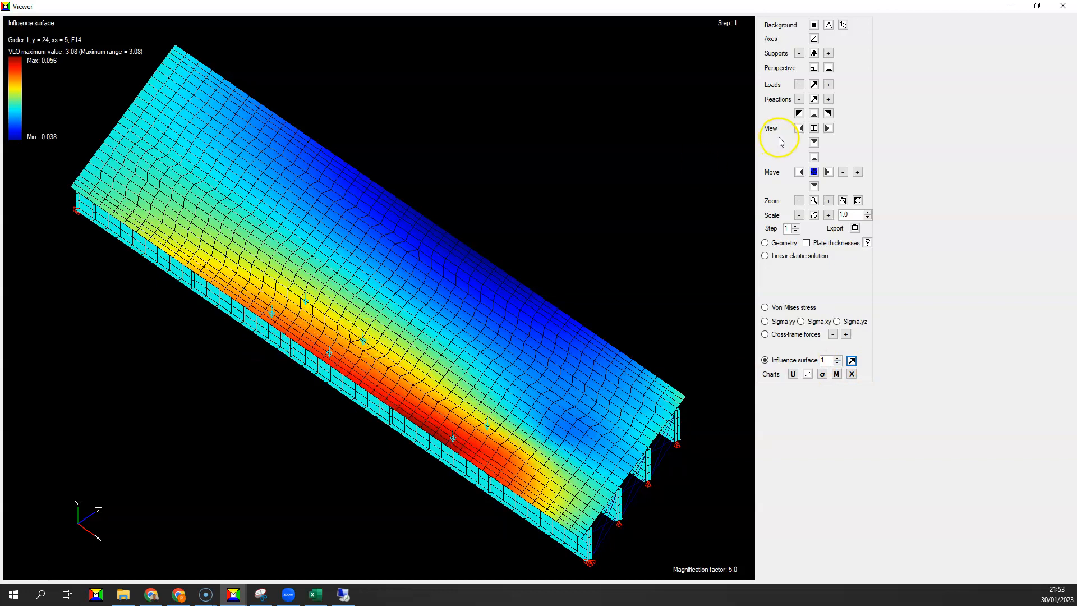
pyautogui.click(814, 114)
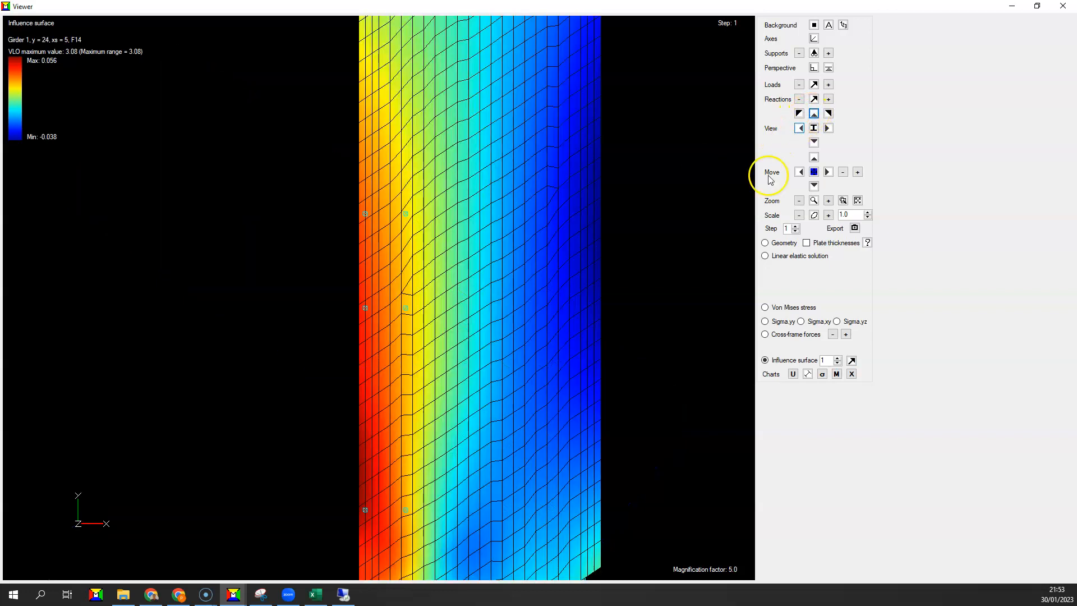
pyautogui.click(799, 201)
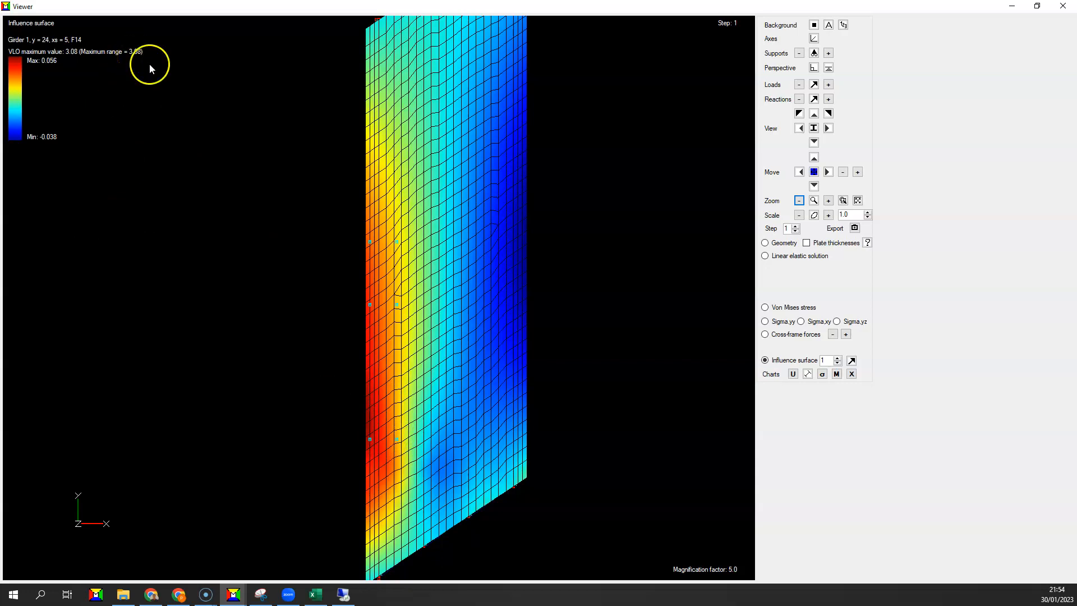
# Examine influence surfaces 2 to 4, showing the minimum-value truck position for surface 2 and the maximum-value position for surface 4.
pyautogui.click(838, 358)
pyautogui.click(851, 361)
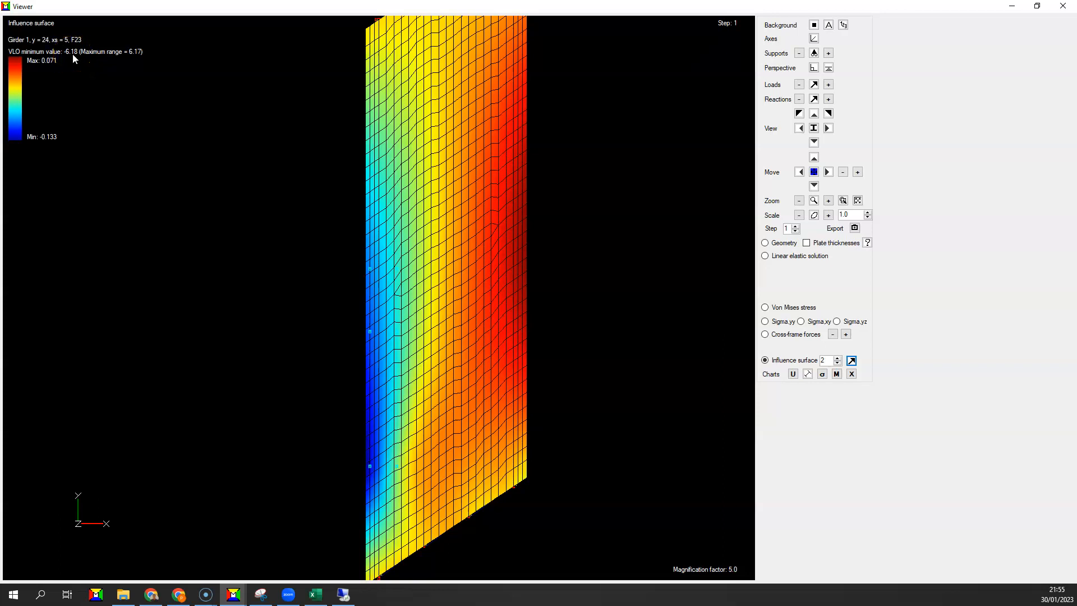
pyautogui.click(838, 358)
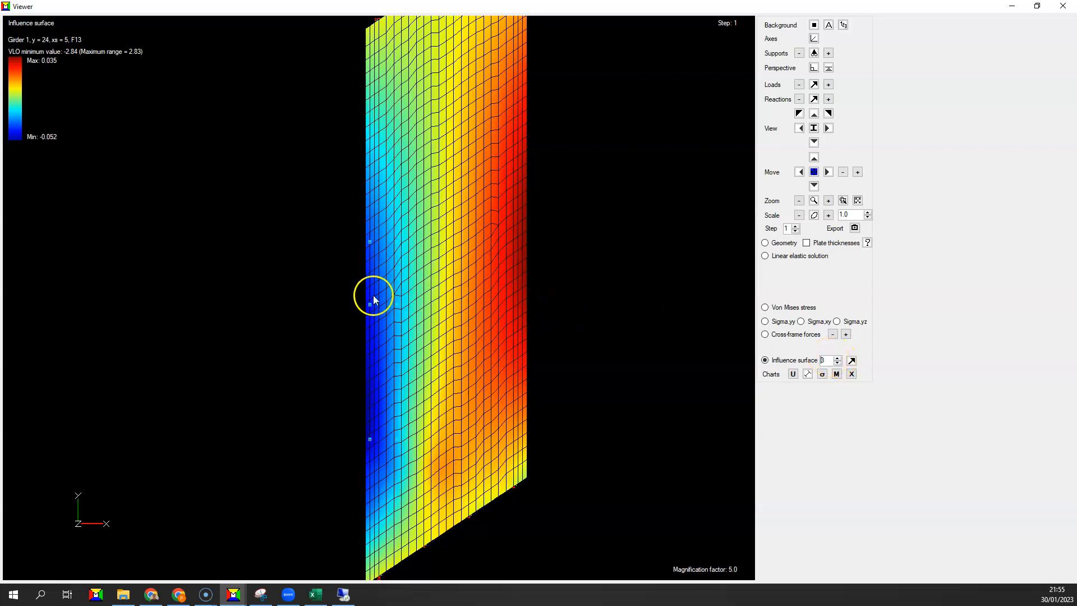
pyautogui.click(838, 357)
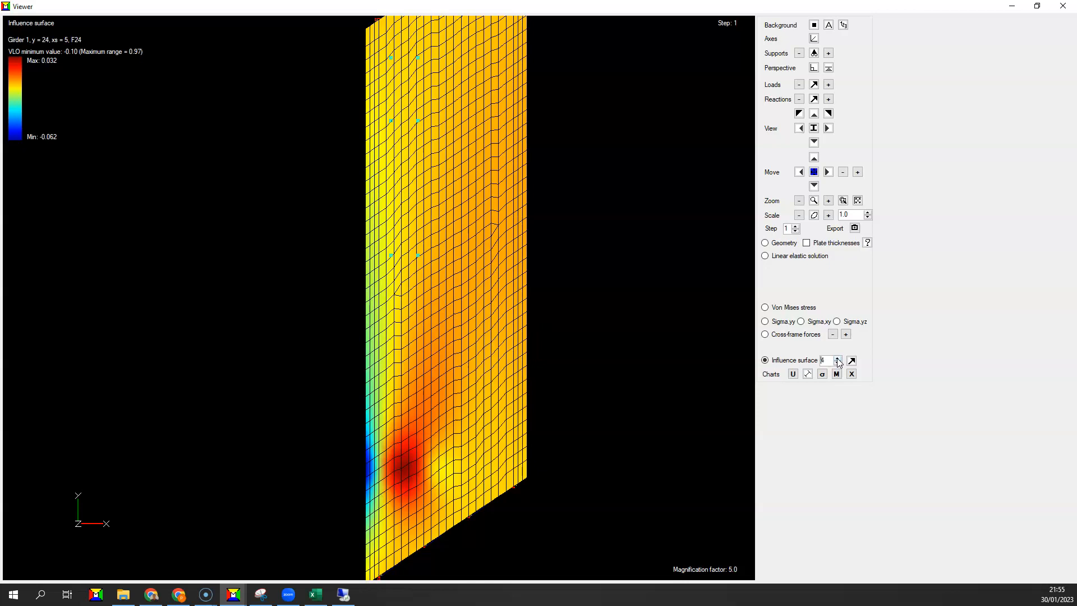
pyautogui.click(852, 360)
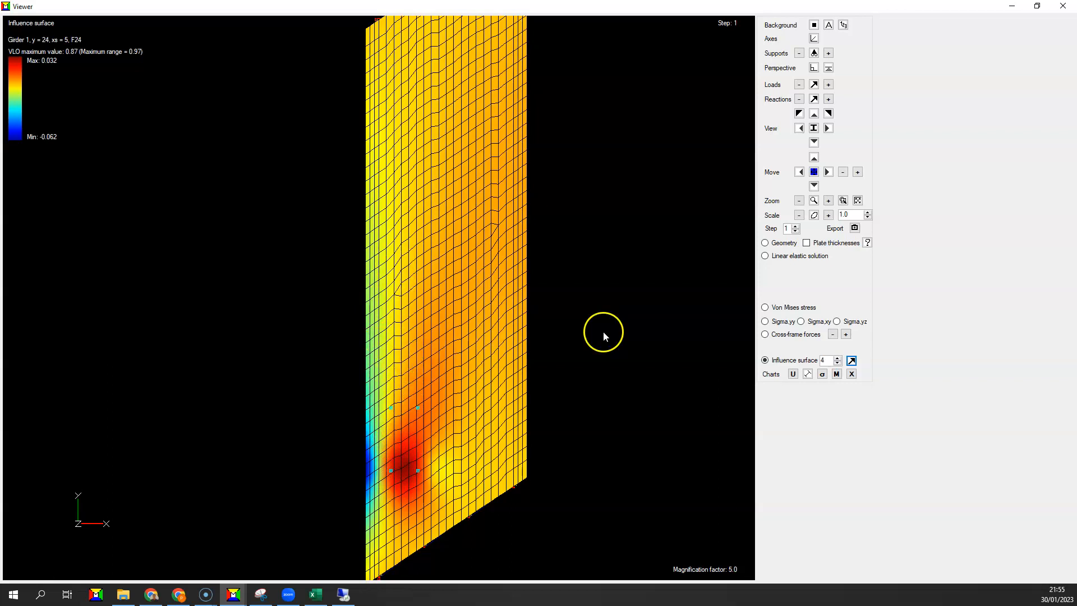
# Examine influence surfaces 5 to 8 with their minimum-value truck positions.
pyautogui.click(838, 360)
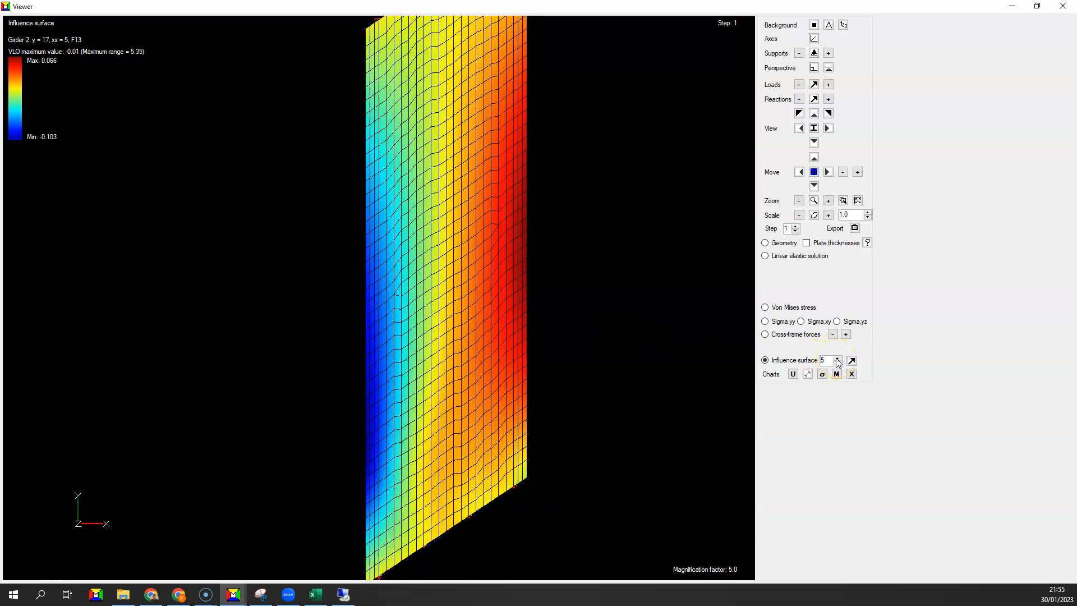
pyautogui.click(852, 361)
pyautogui.click(839, 362)
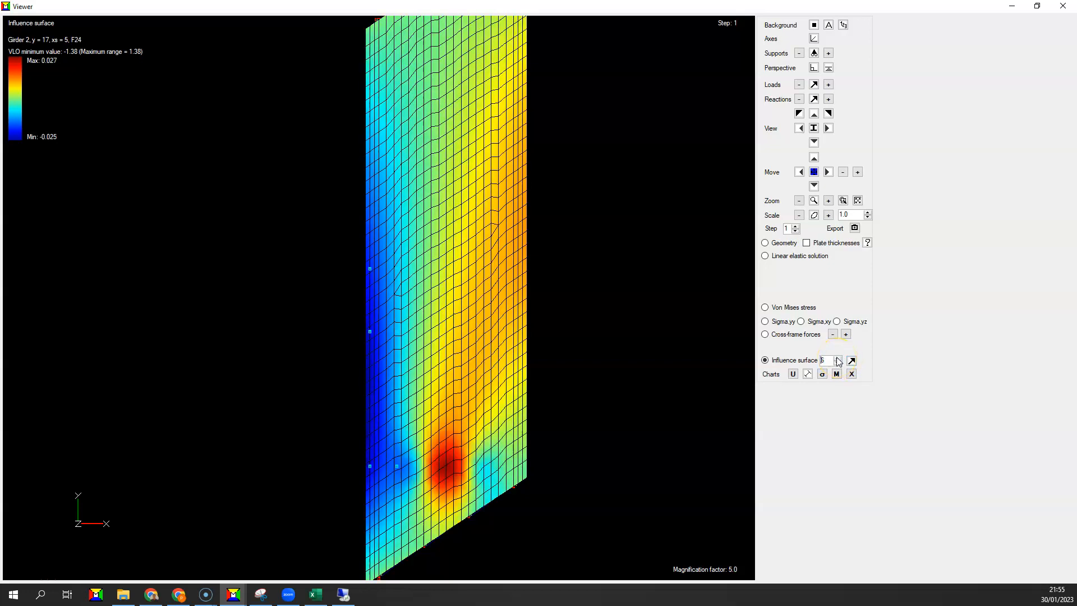
pyautogui.click(837, 359)
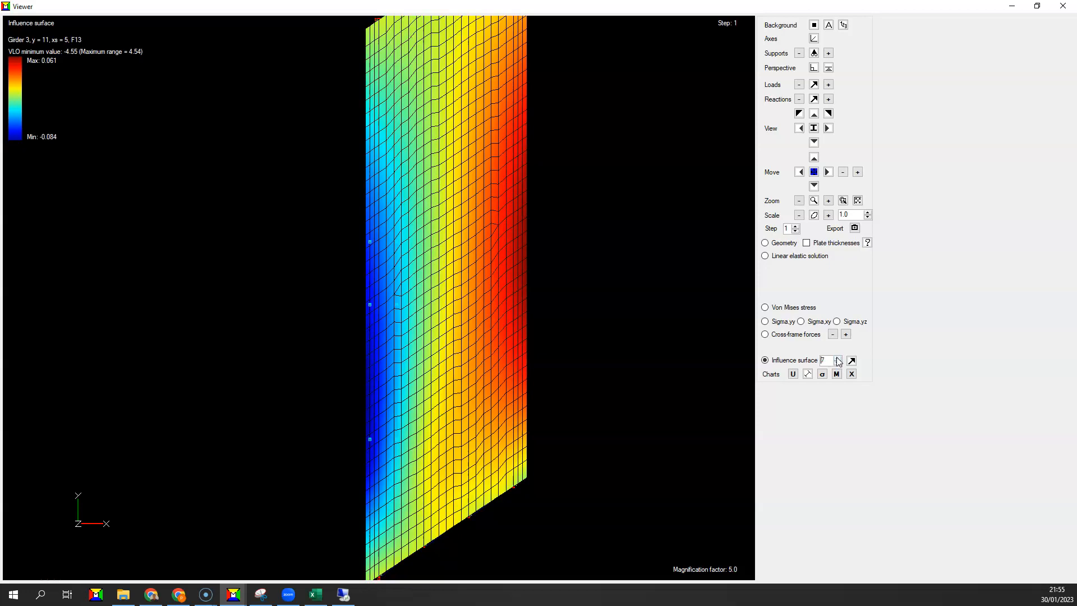
pyautogui.click(839, 359)
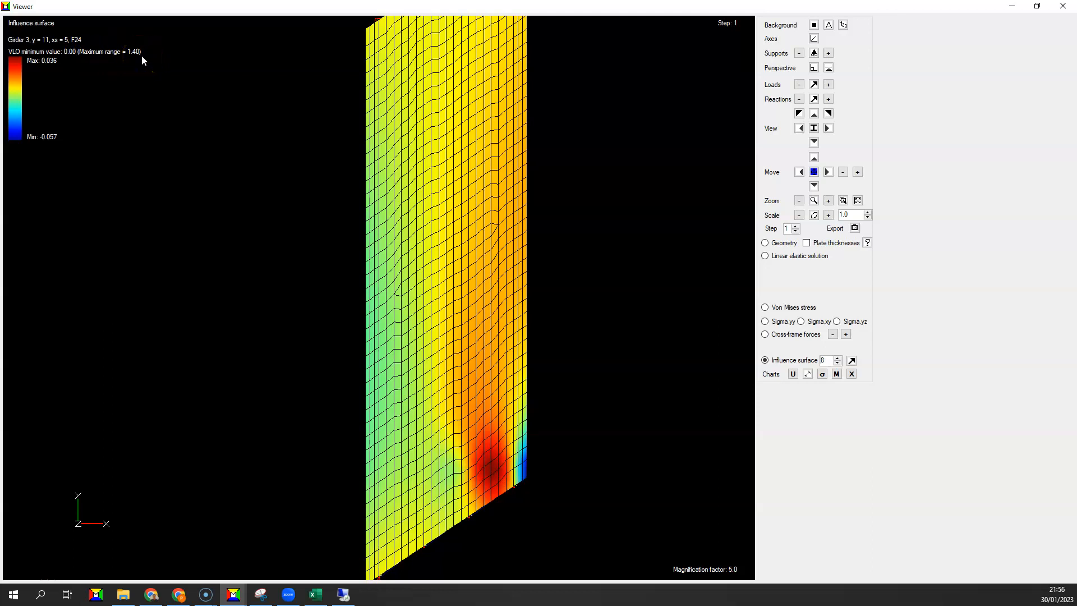
pyautogui.click(496, 485)
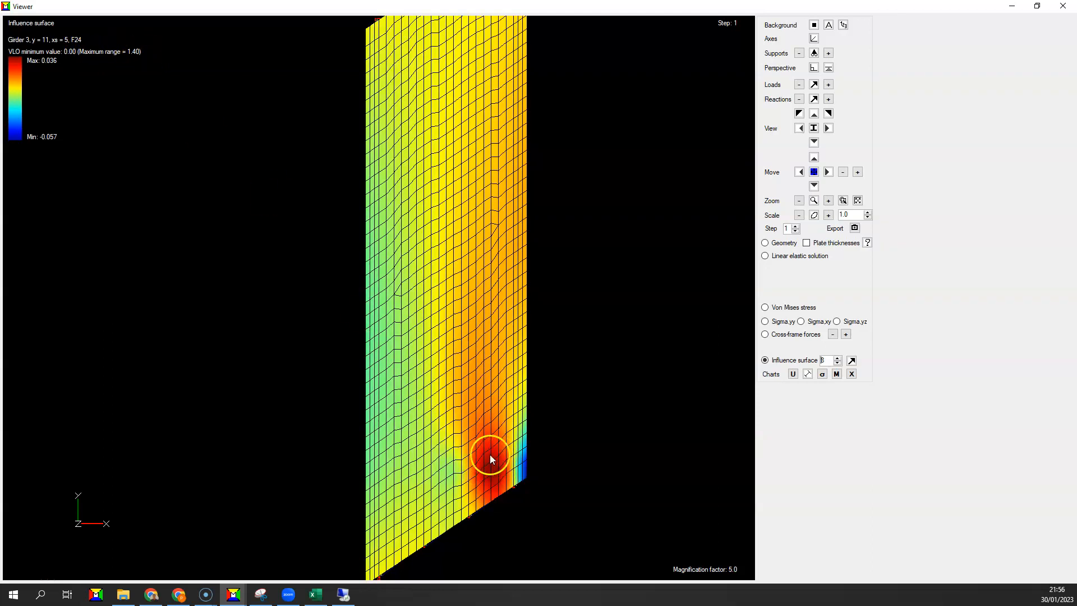